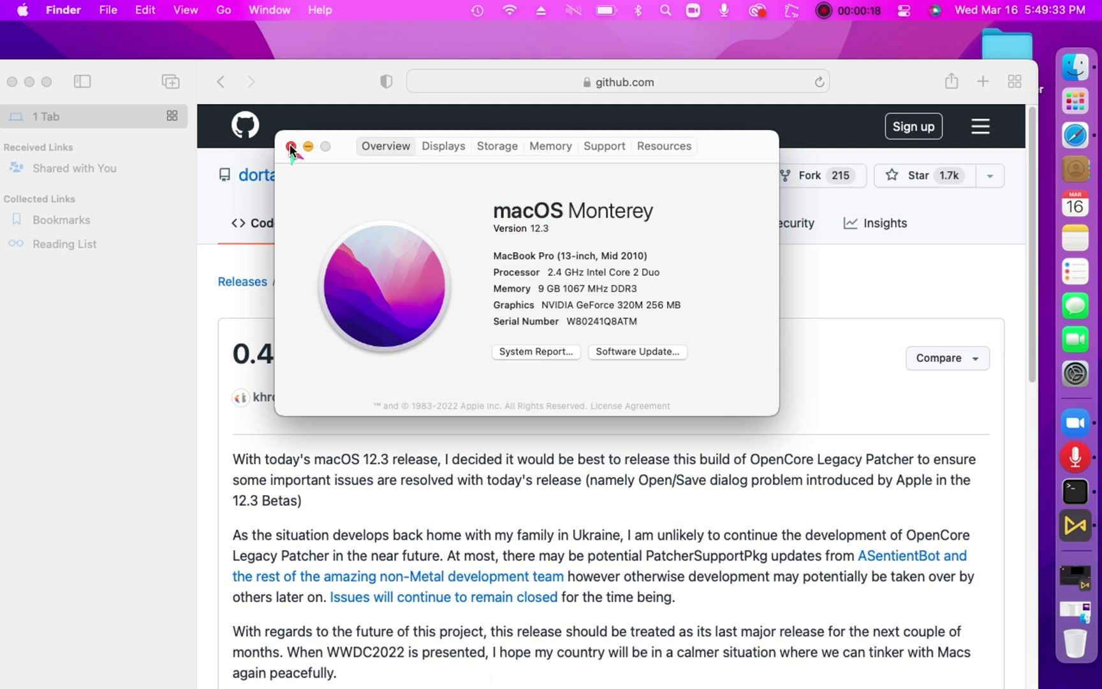
Step: Download OpenCore-Patcher-TUI-Offline.app.zip and OpenCore-Patcher-GUI-Offline.app.zip from the 0.4.3 release assets, checking their download progress
left_click(317, 81)
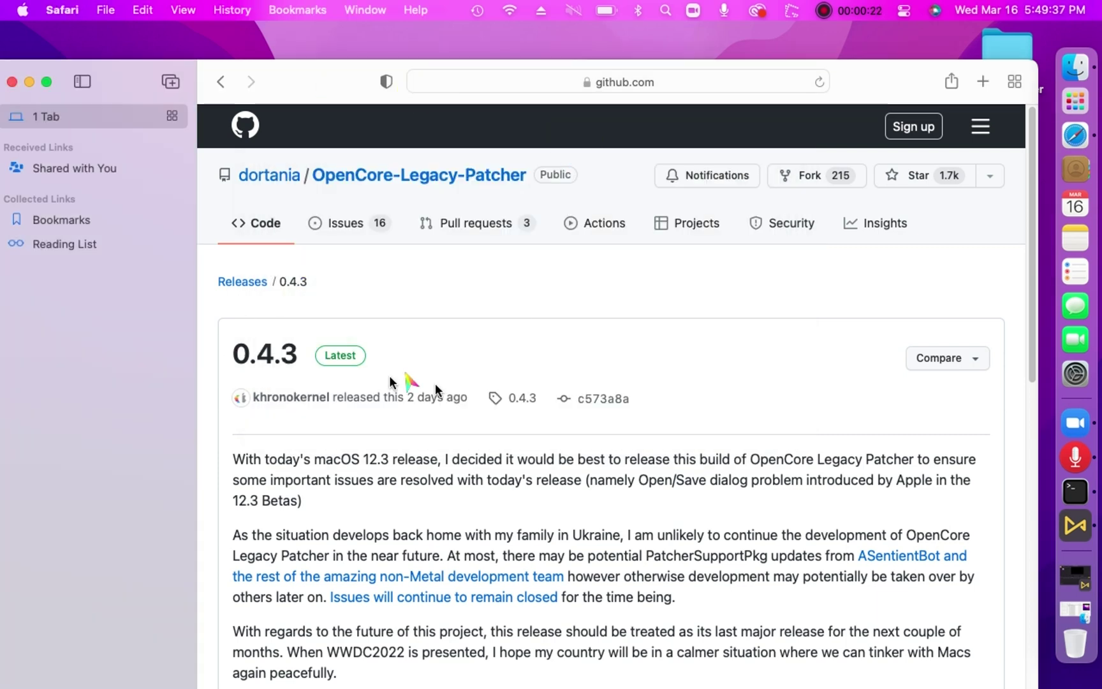
scroll(1015, 326, "down", 12)
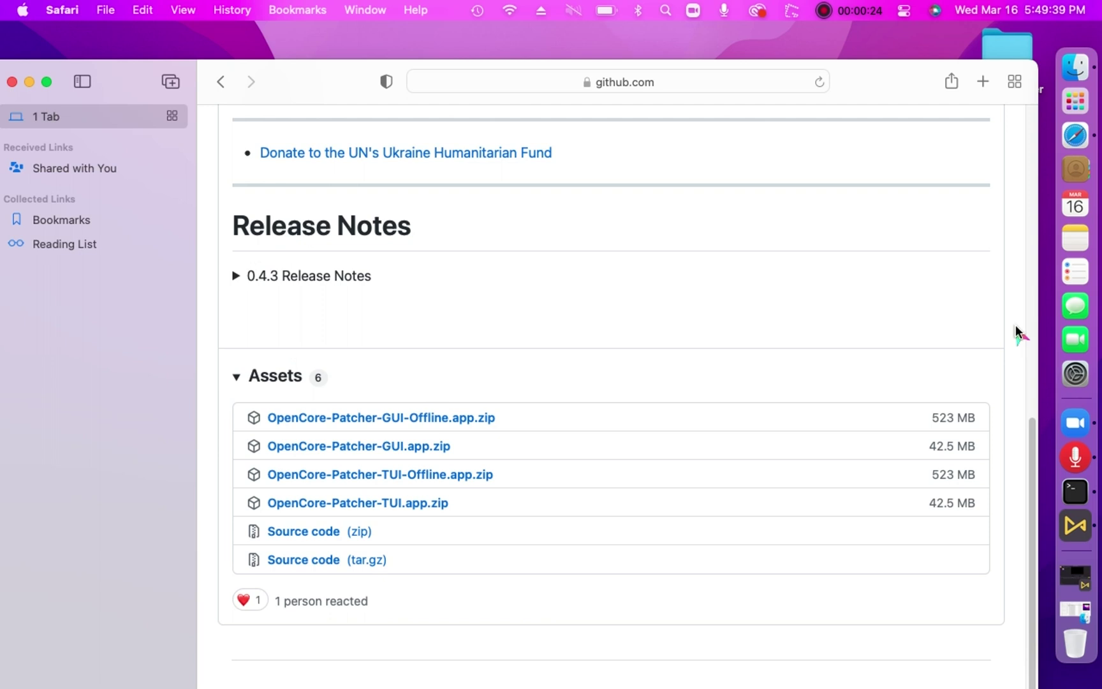
left_click(424, 421)
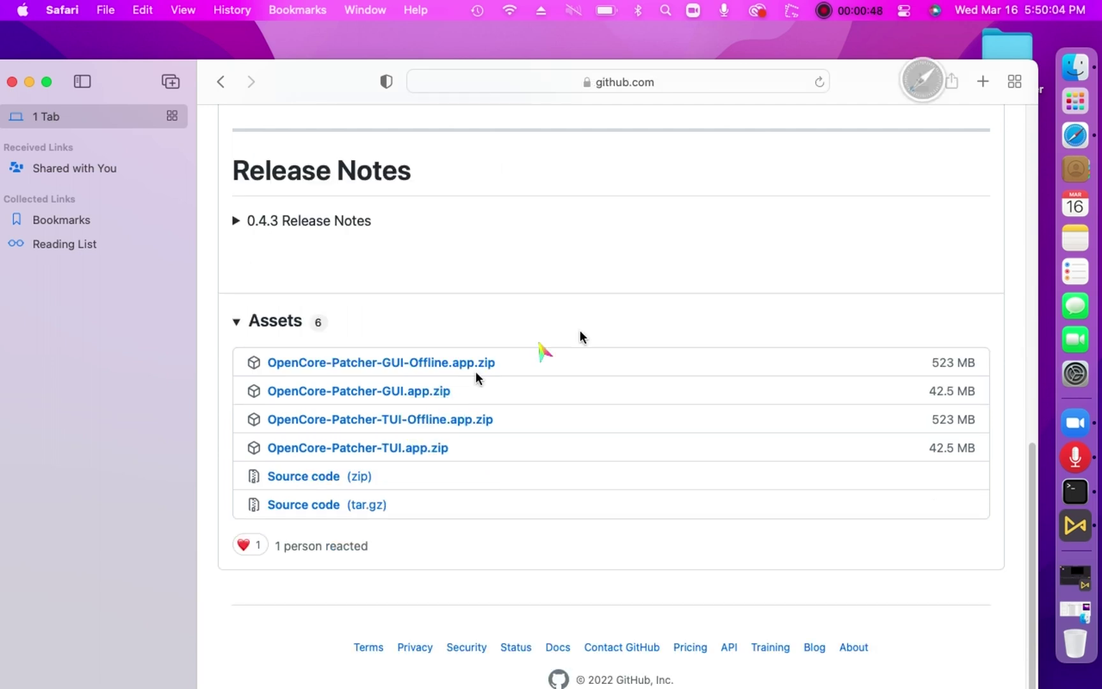
left_click(918, 83)
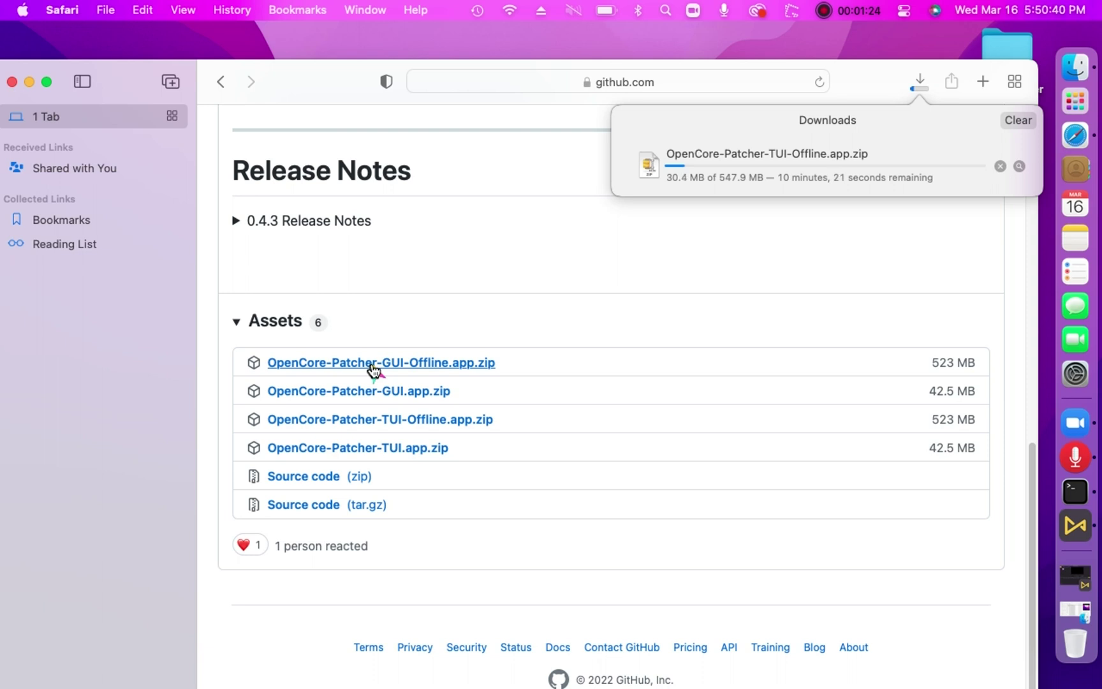
left_click(374, 365)
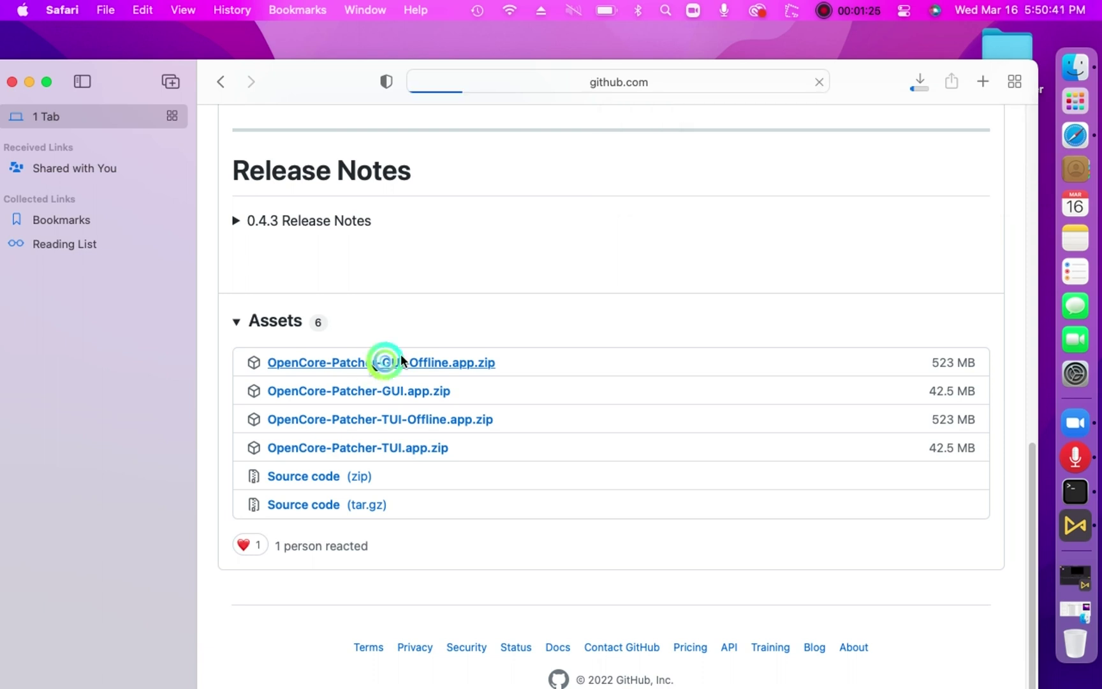
left_click(917, 85)
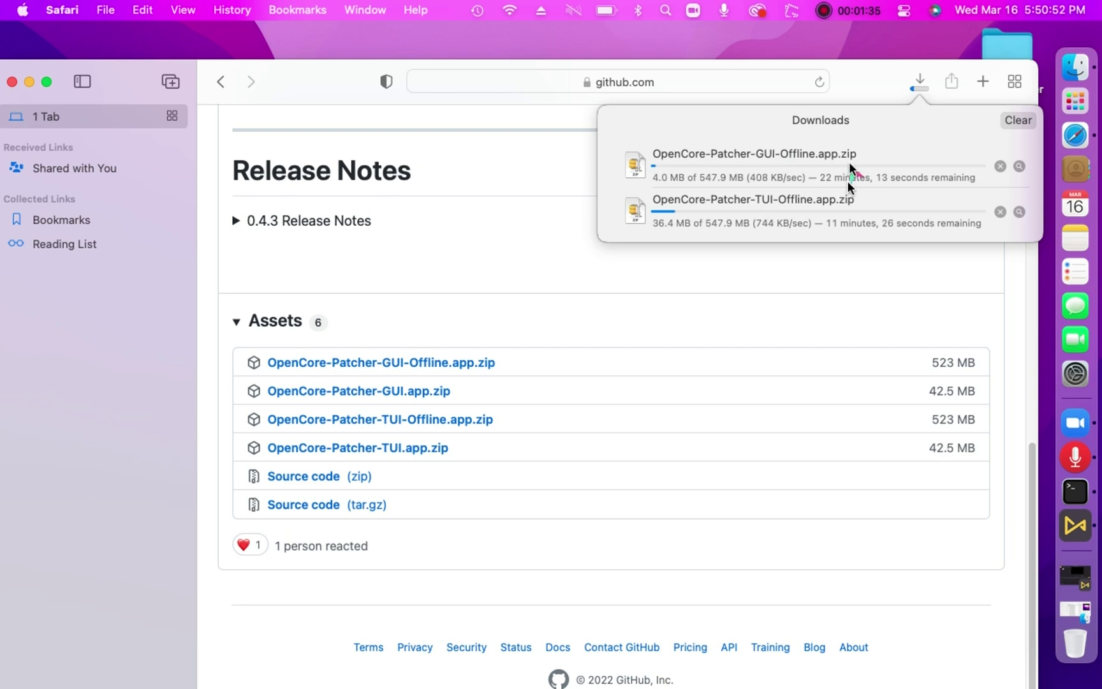
left_click(825, 18)
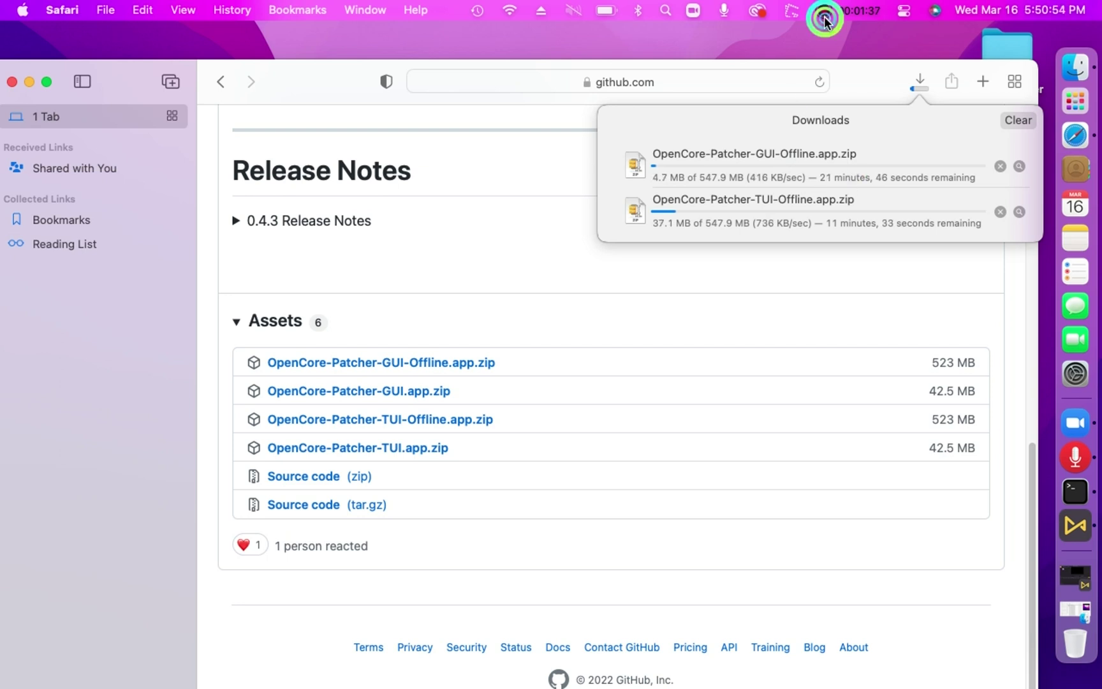
left_click(854, 86)
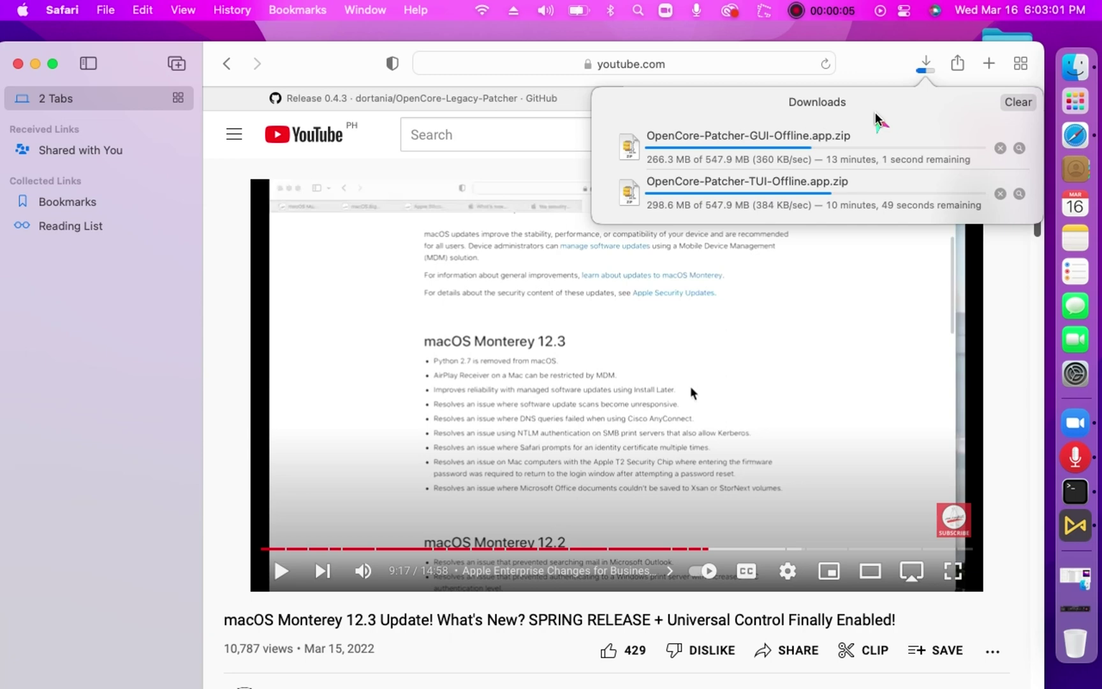
left_click(797, 13)
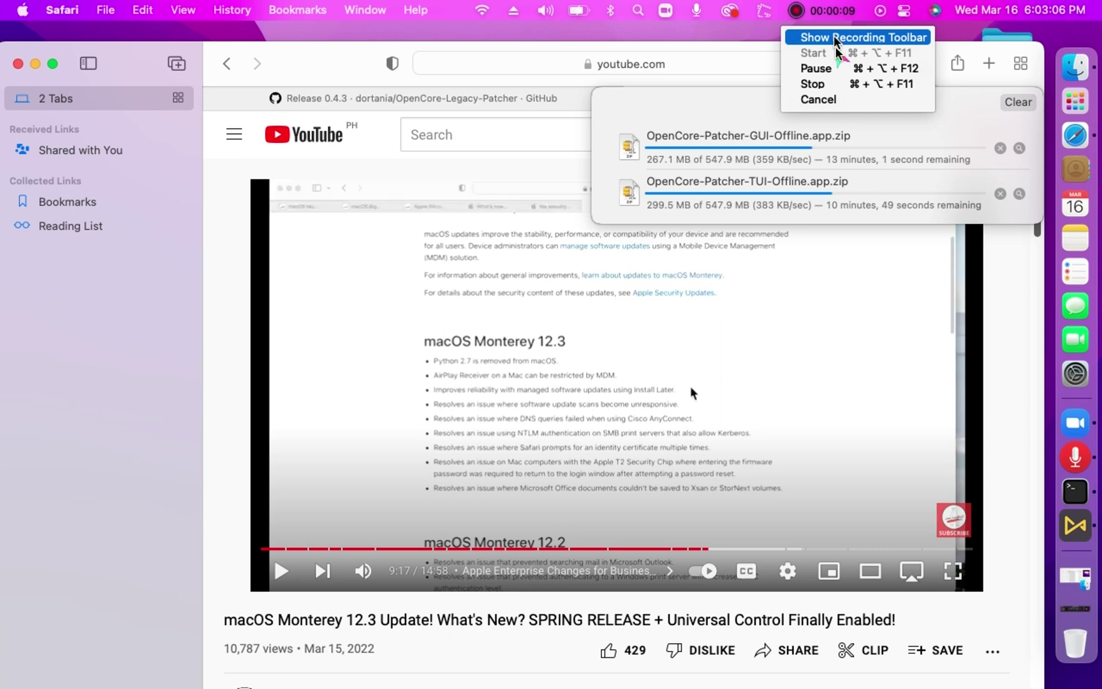
left_click(815, 85)
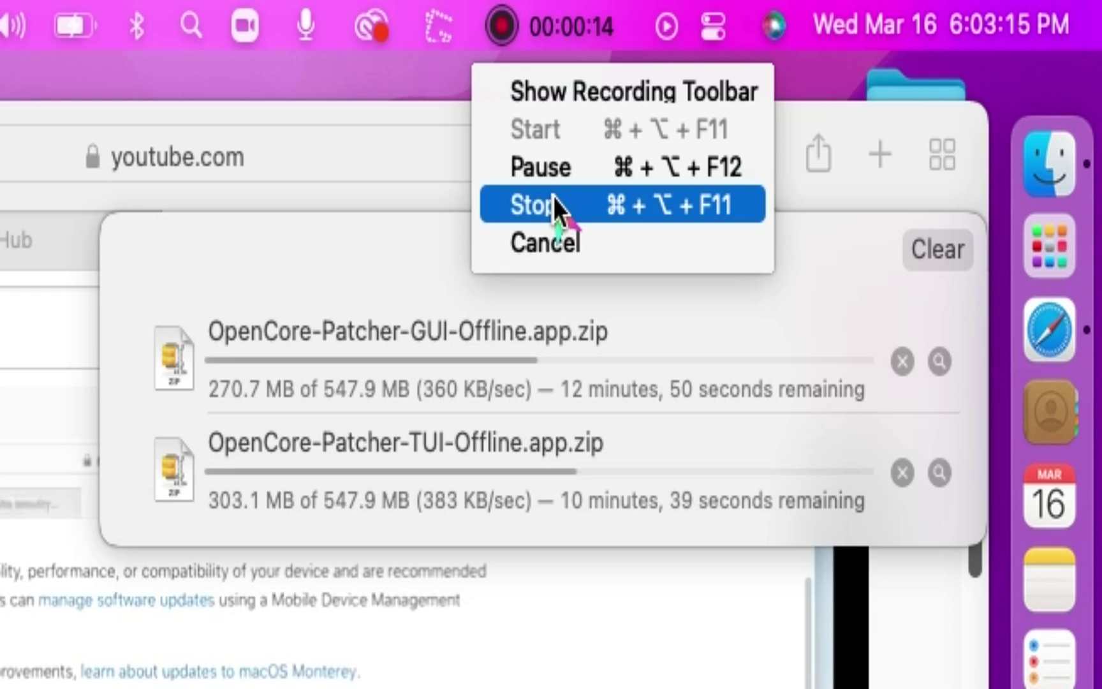
left_click(548, 204)
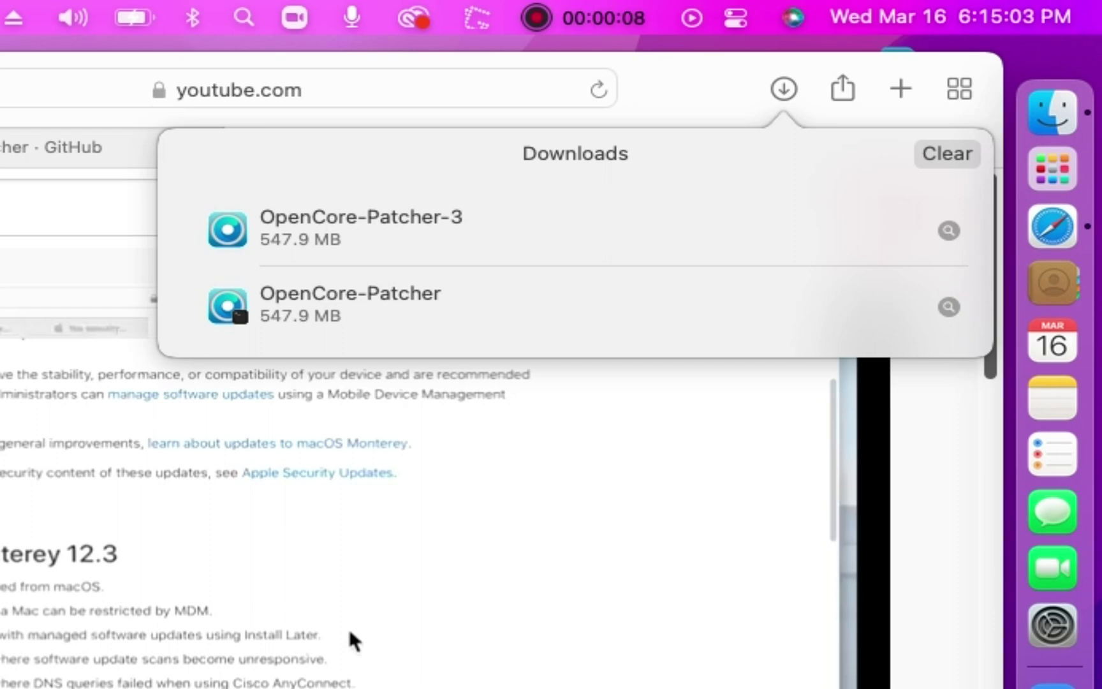
key("super+h")
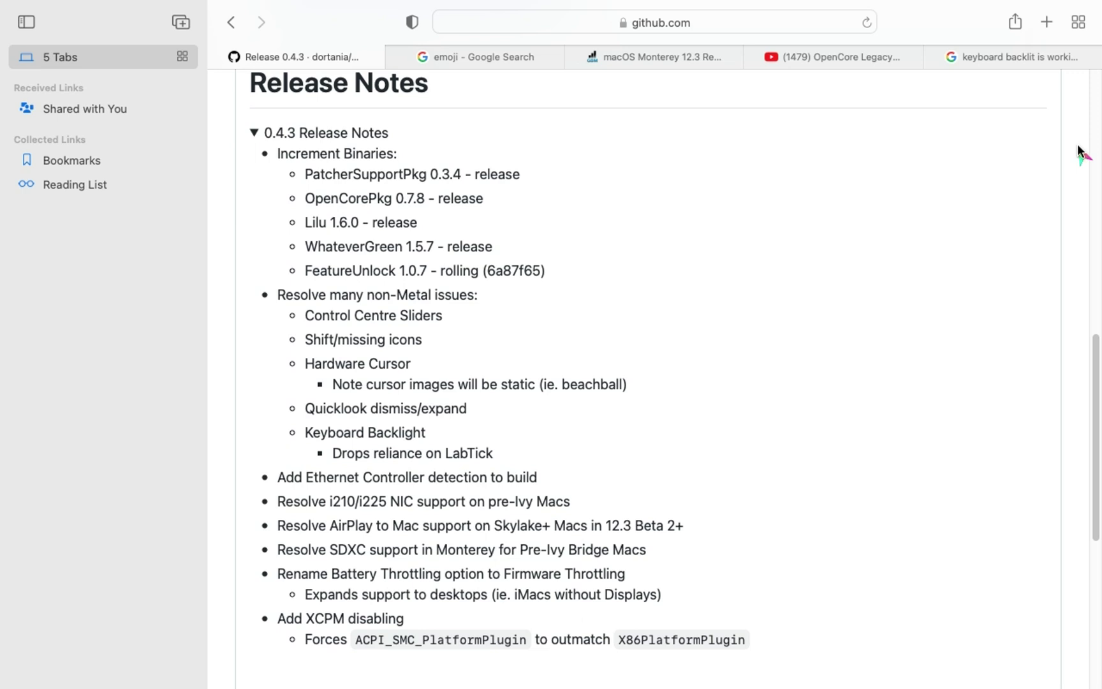
Step: Read through the OpenCore Legacy Patcher 0.4.3 release notes and the asset list below them
mouse_move(916, 5)
scroll(965, 270, "down", 1)
scroll(964, 270, "up", 2)
scroll(955, 276, "down", 2)
scroll(954, 279, "down", 10)
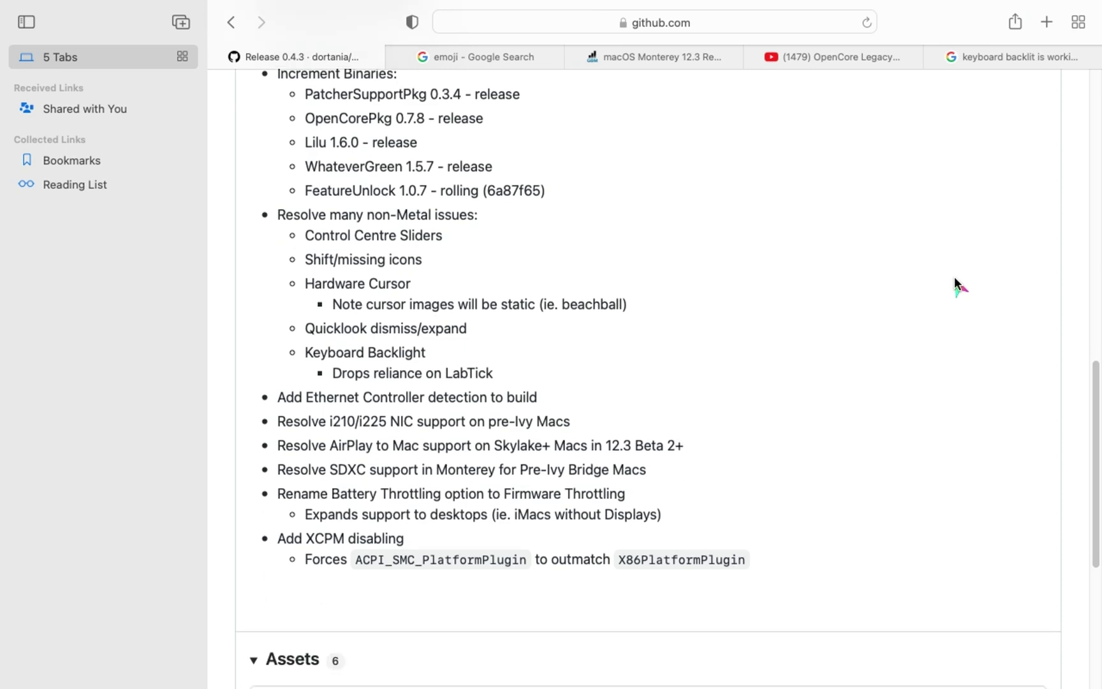
scroll(946, 281, "up", 8)
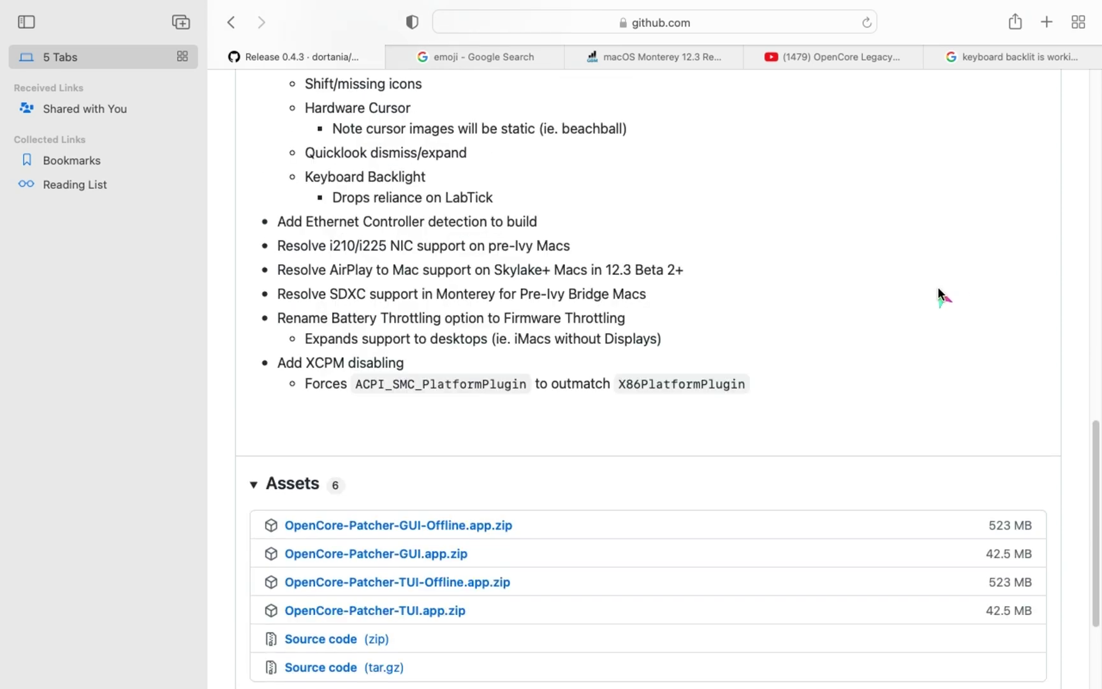
scroll(935, 288, "up", 1)
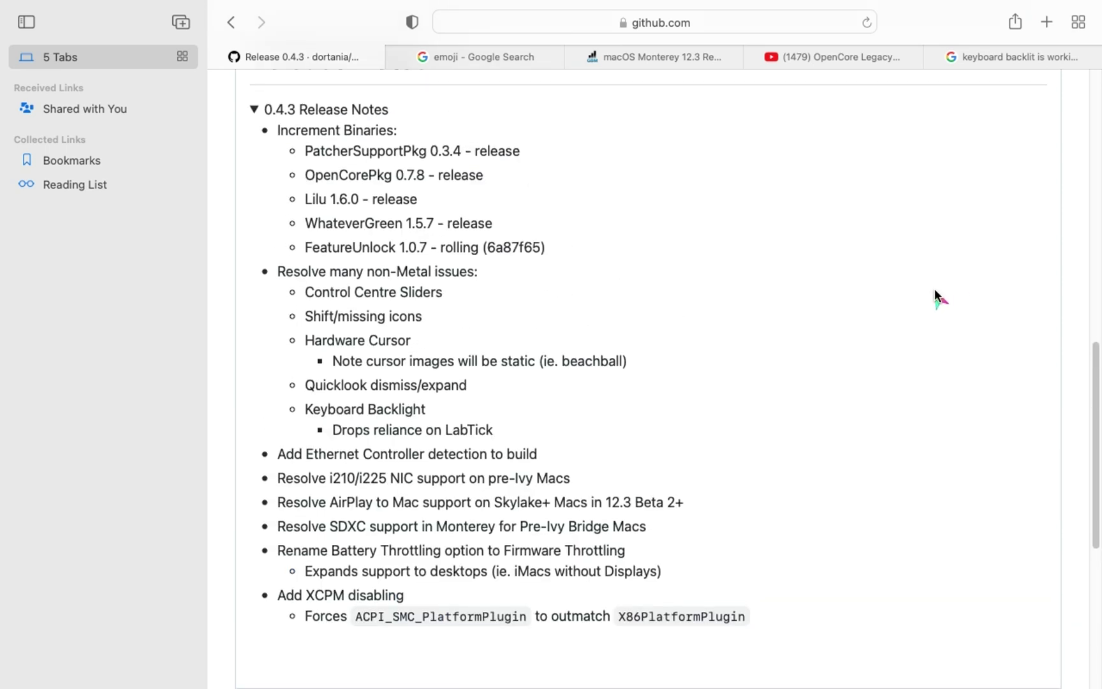
scroll(934, 288, "up", 1)
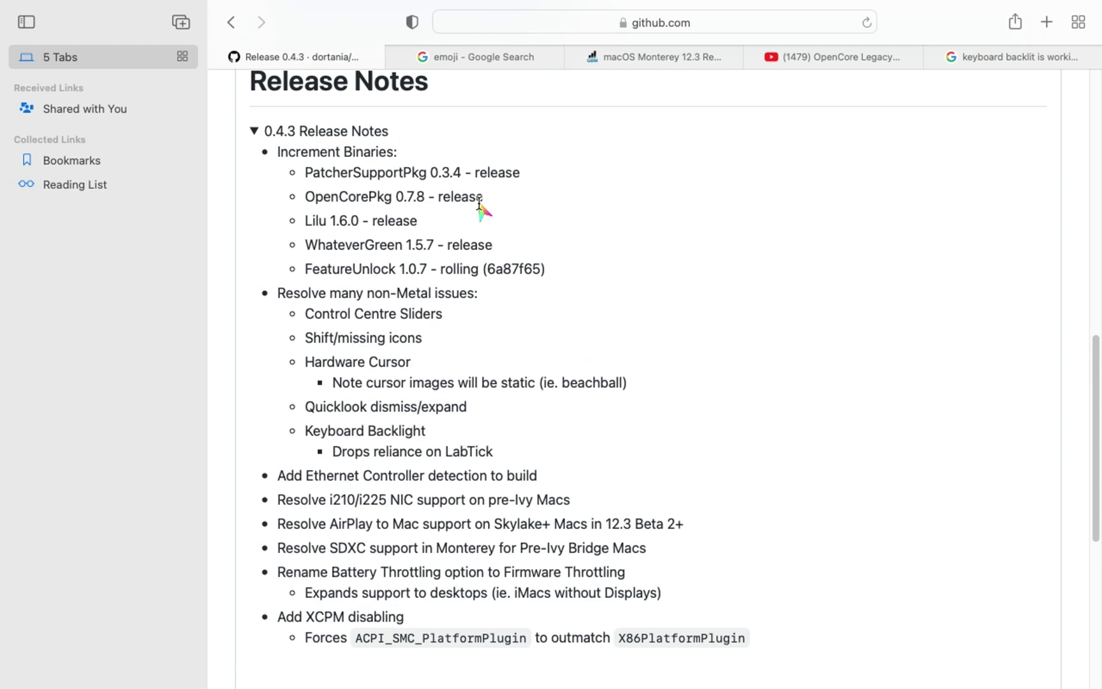
scroll(595, 319, "down", 5)
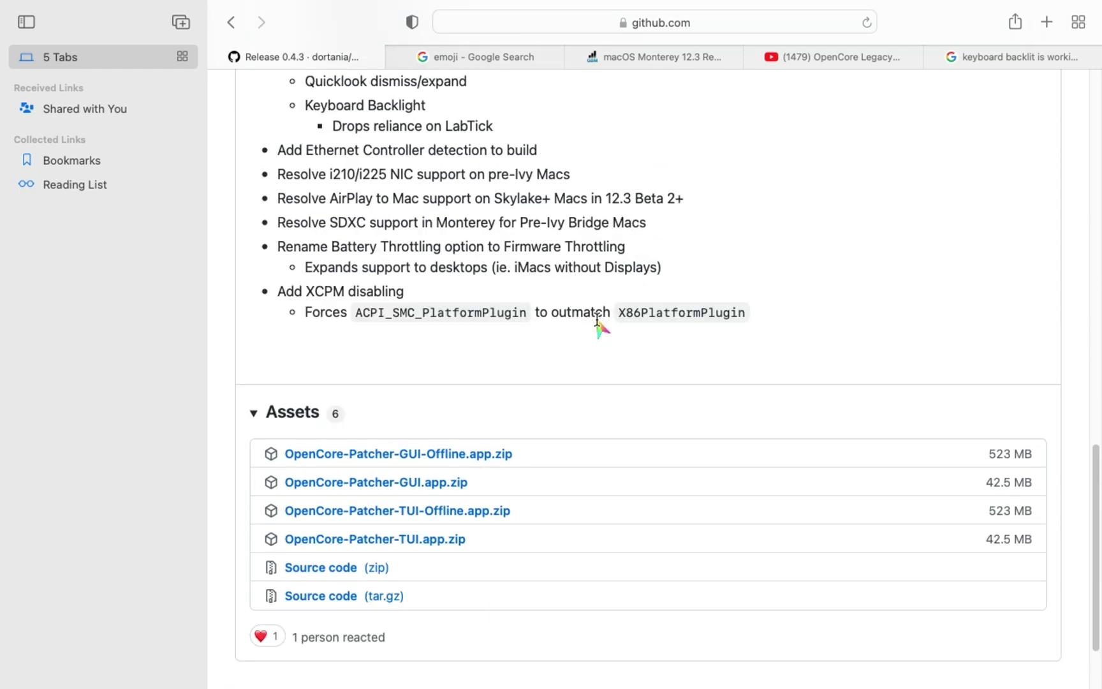
scroll(597, 321, "up", 6)
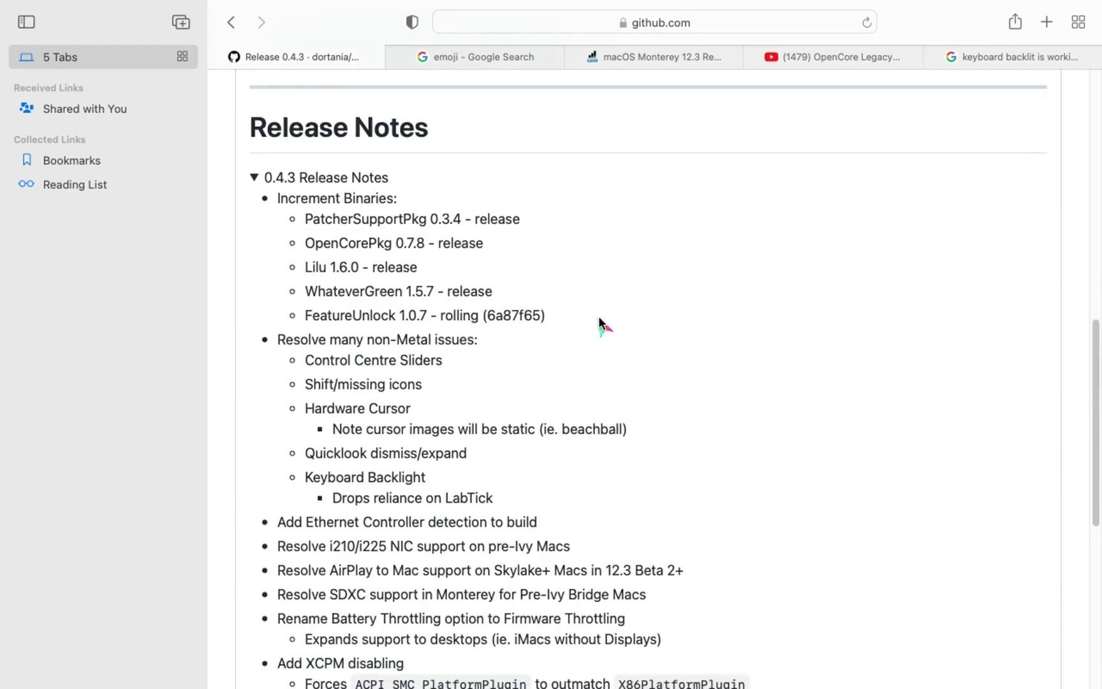
scroll(599, 315, "down", 2)
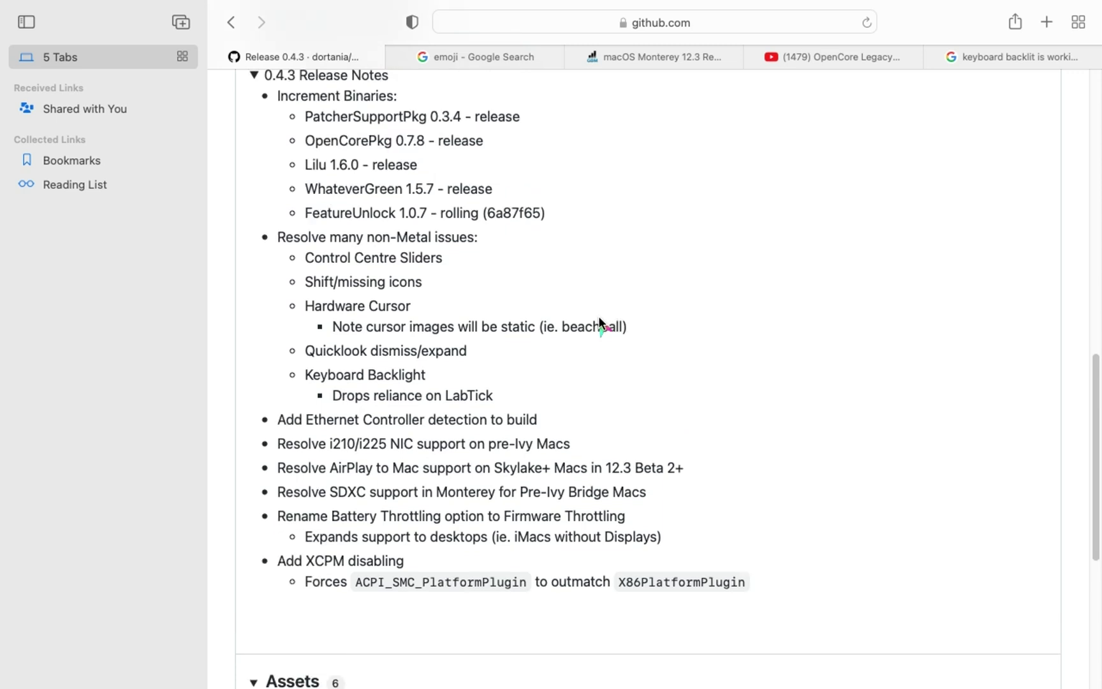
scroll(598, 315, "up", 1)
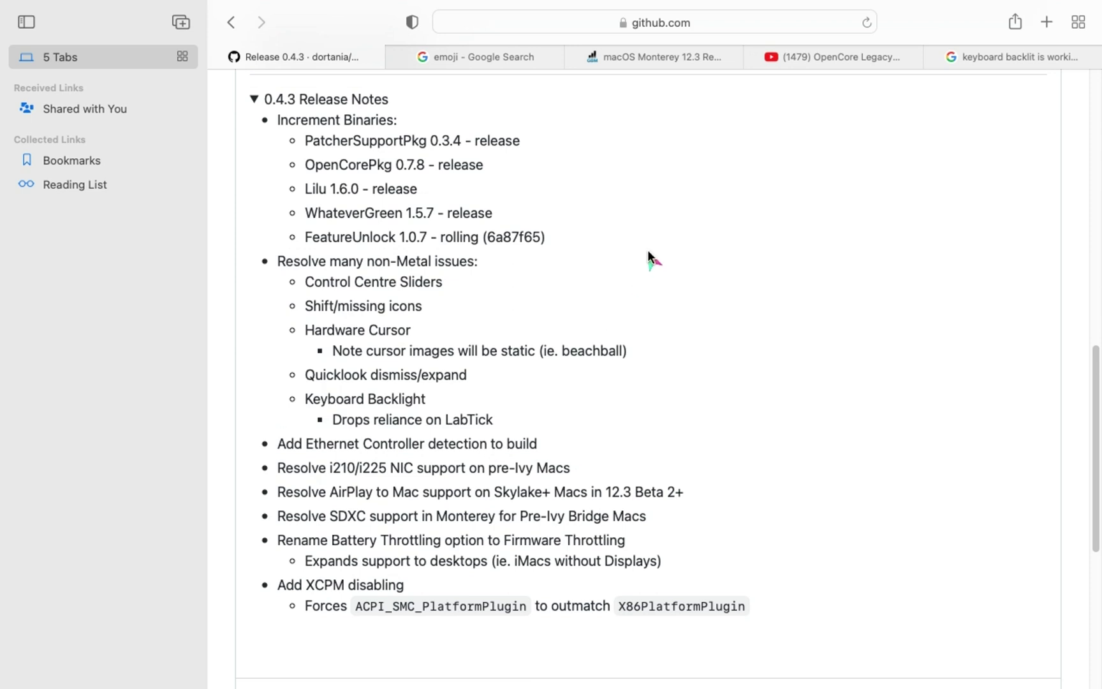
scroll(647, 250, "up", 2)
scroll(642, 250, "down", 5)
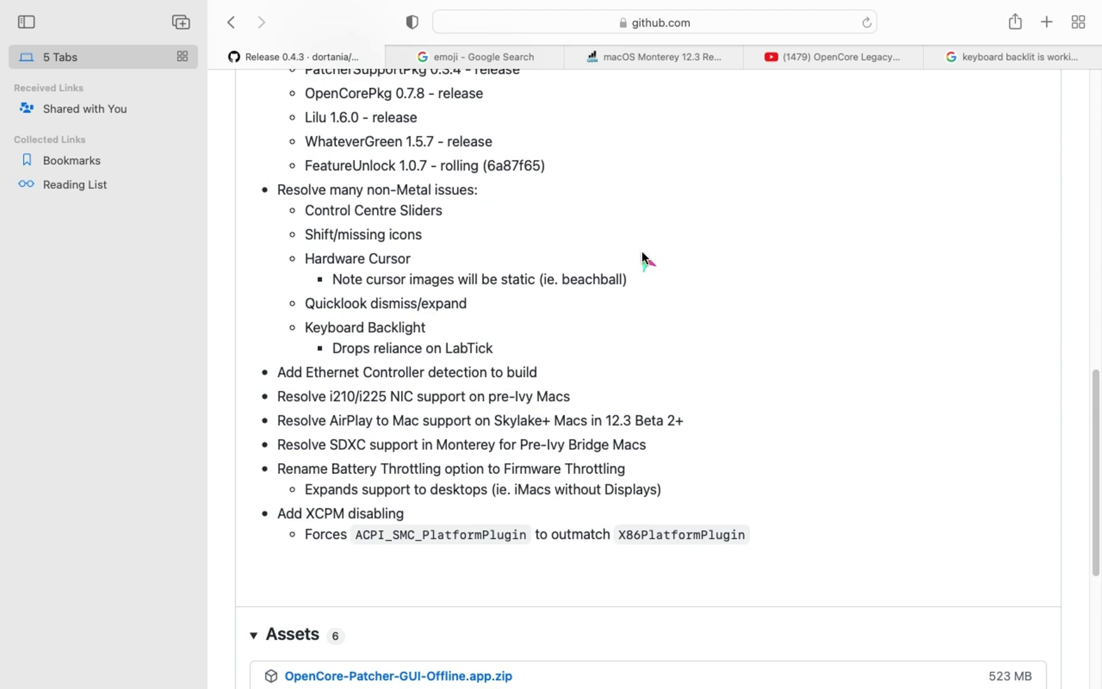
scroll(641, 251, "down", 8)
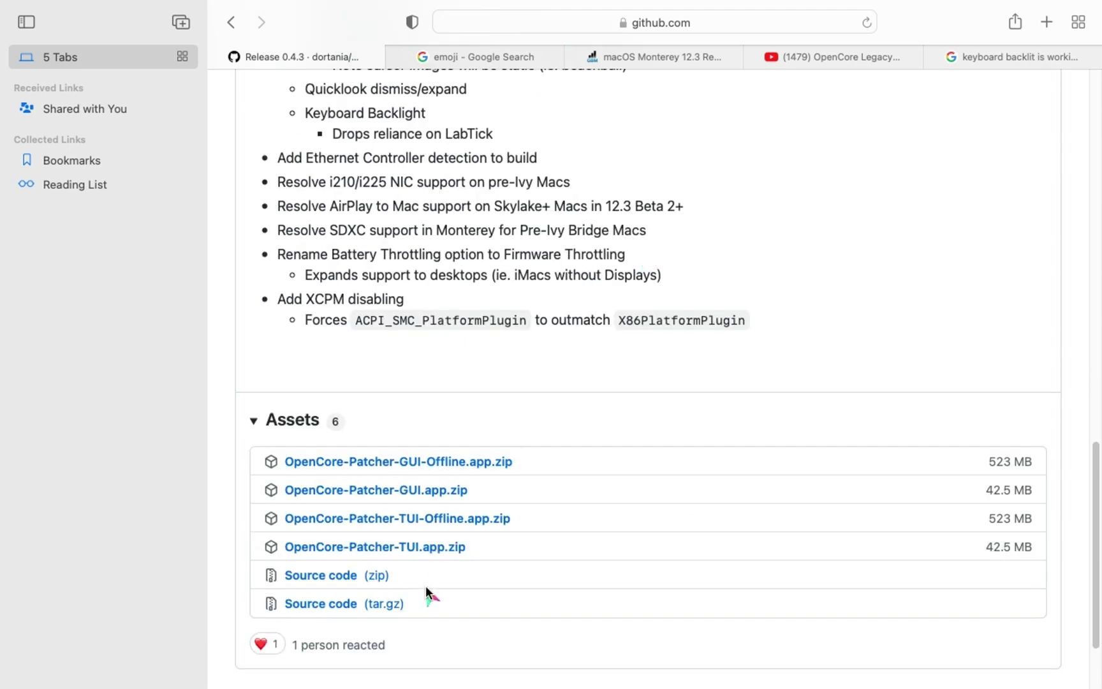
scroll(504, 457, "up", 2)
scroll(502, 457, "up", 15)
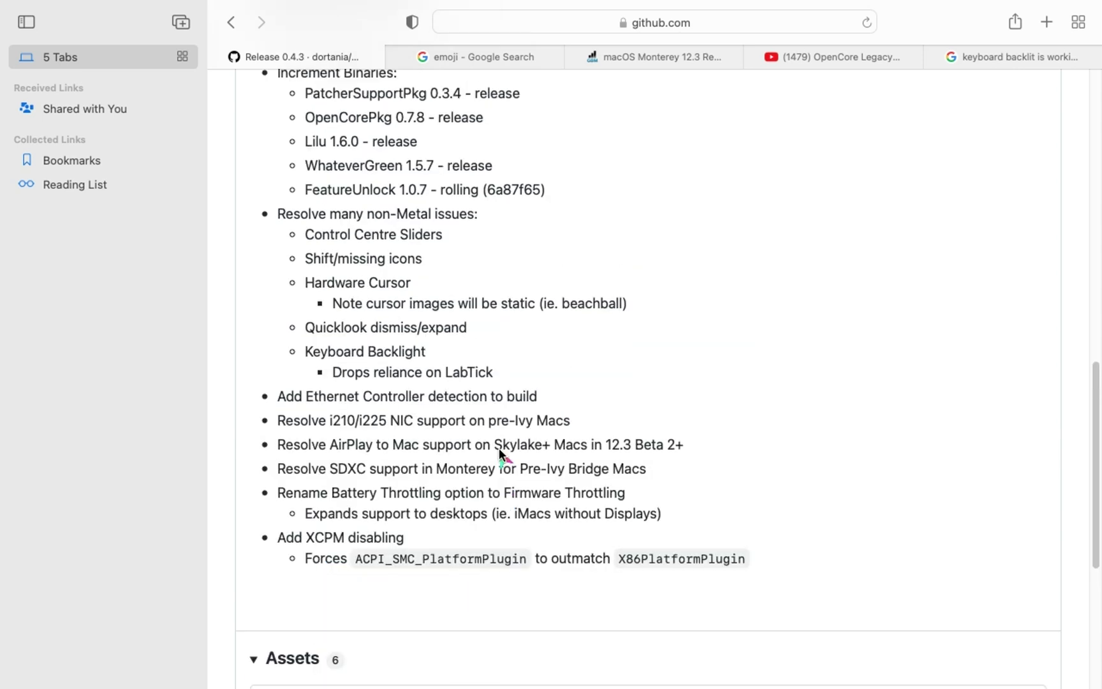
scroll(496, 444, "down", 5)
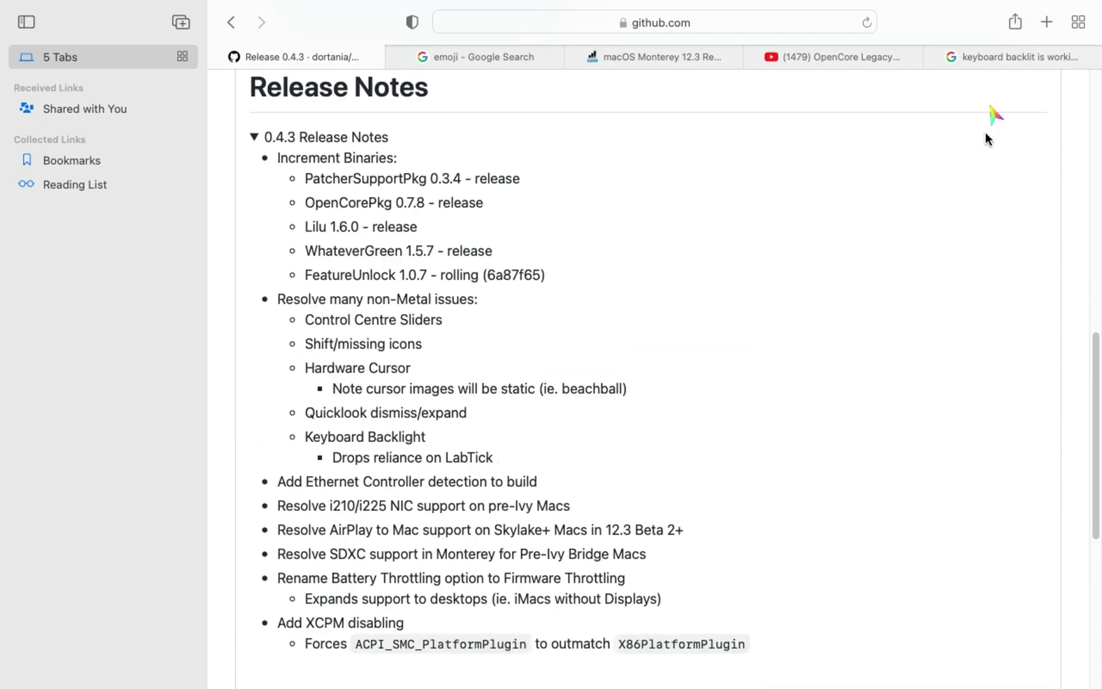
mouse_move(832, 3)
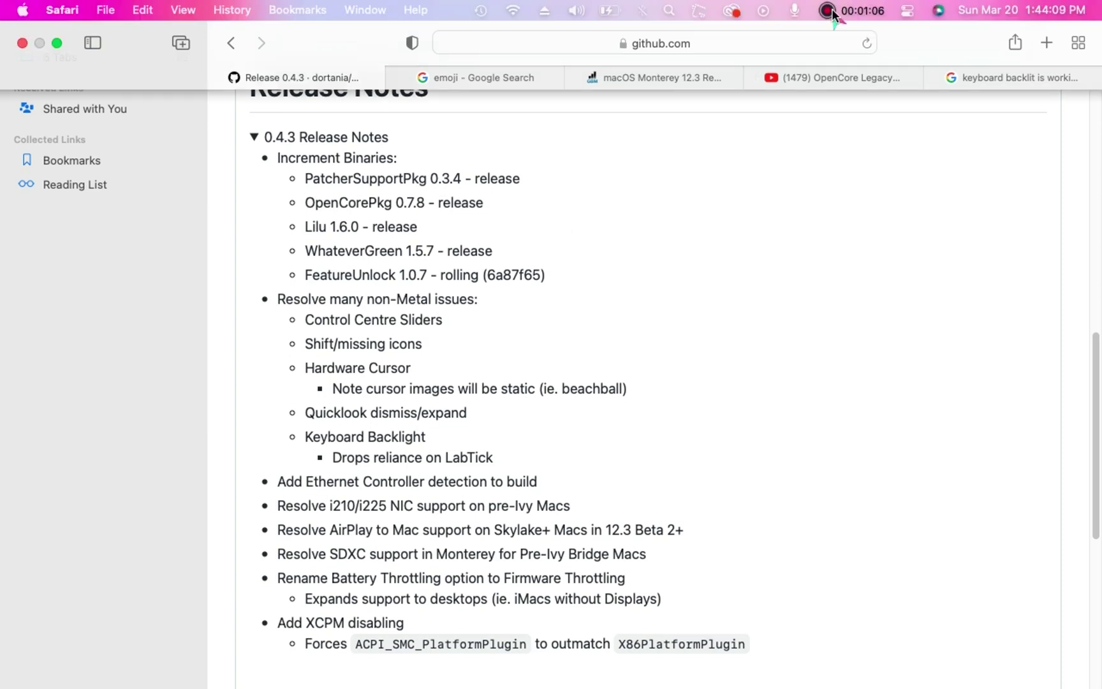
left_click(831, 10)
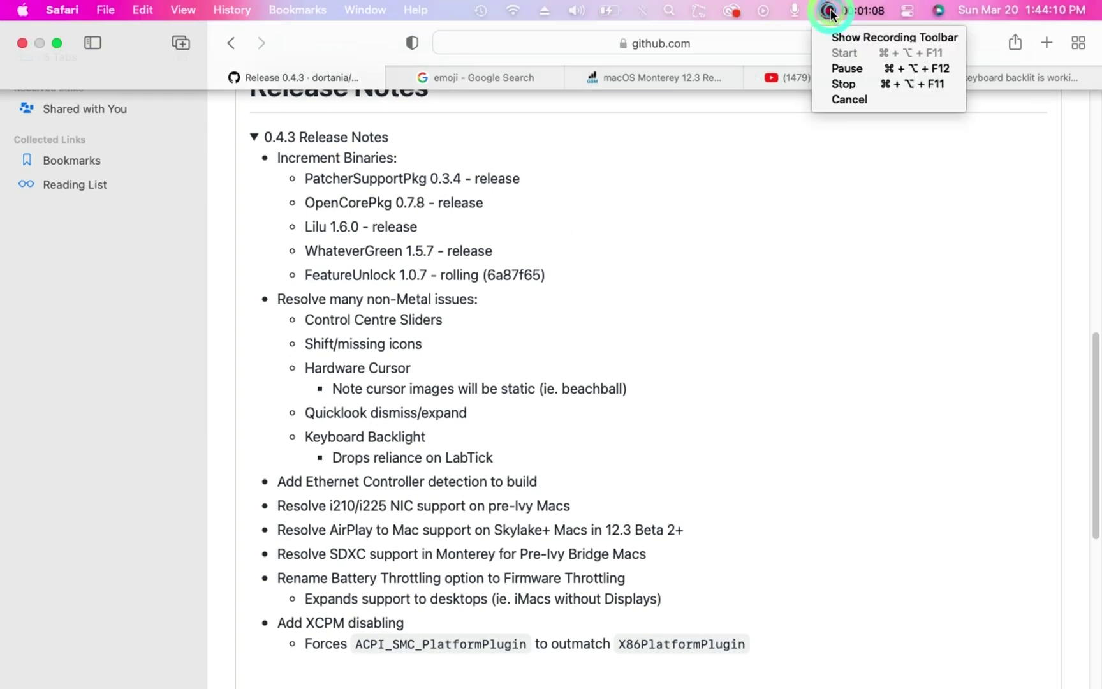
left_click(841, 86)
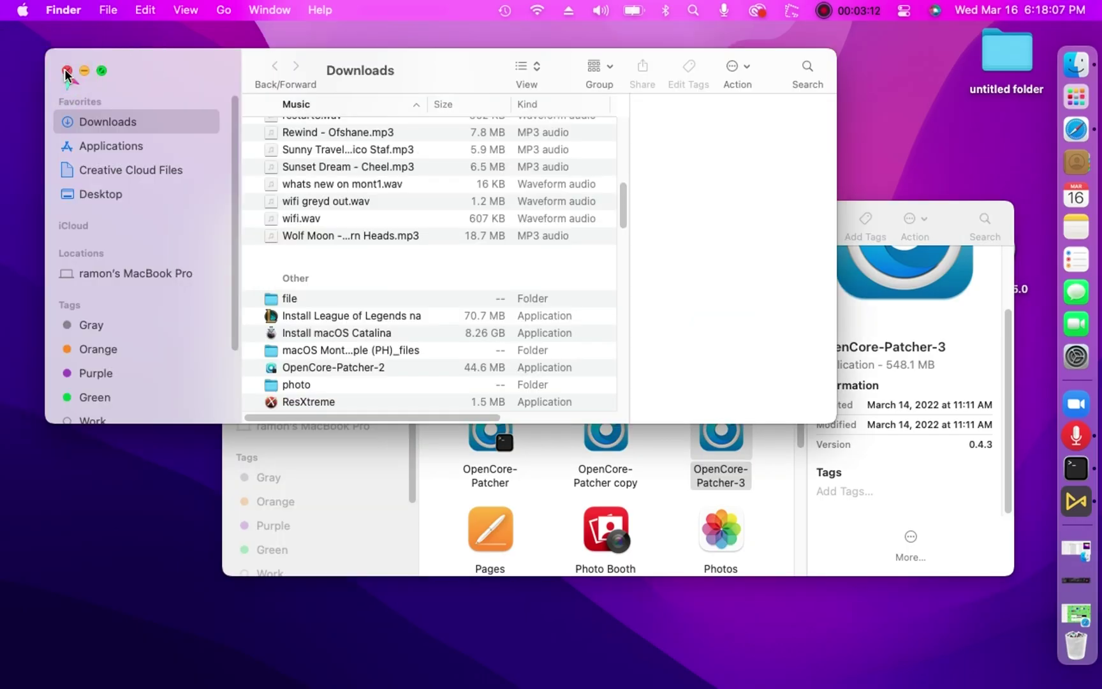
Step: Close the Downloads folder window and reposition the Applications window containing OpenCore-Patcher-3
left_click(66, 72)
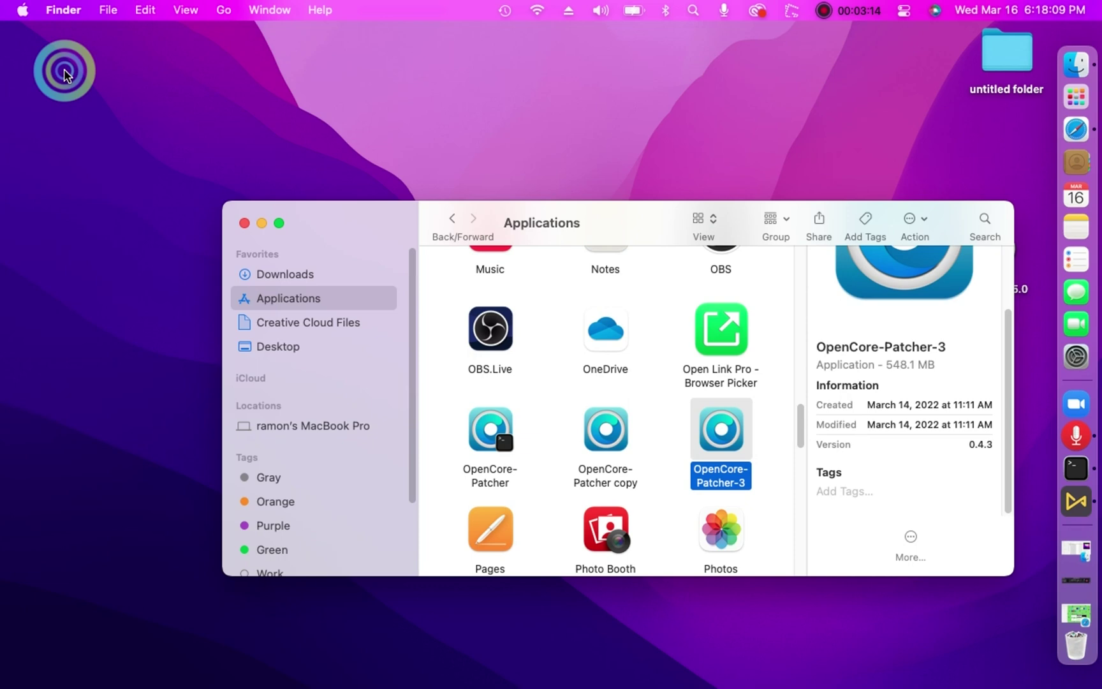
left_click_drag(646, 217, 514, 106)
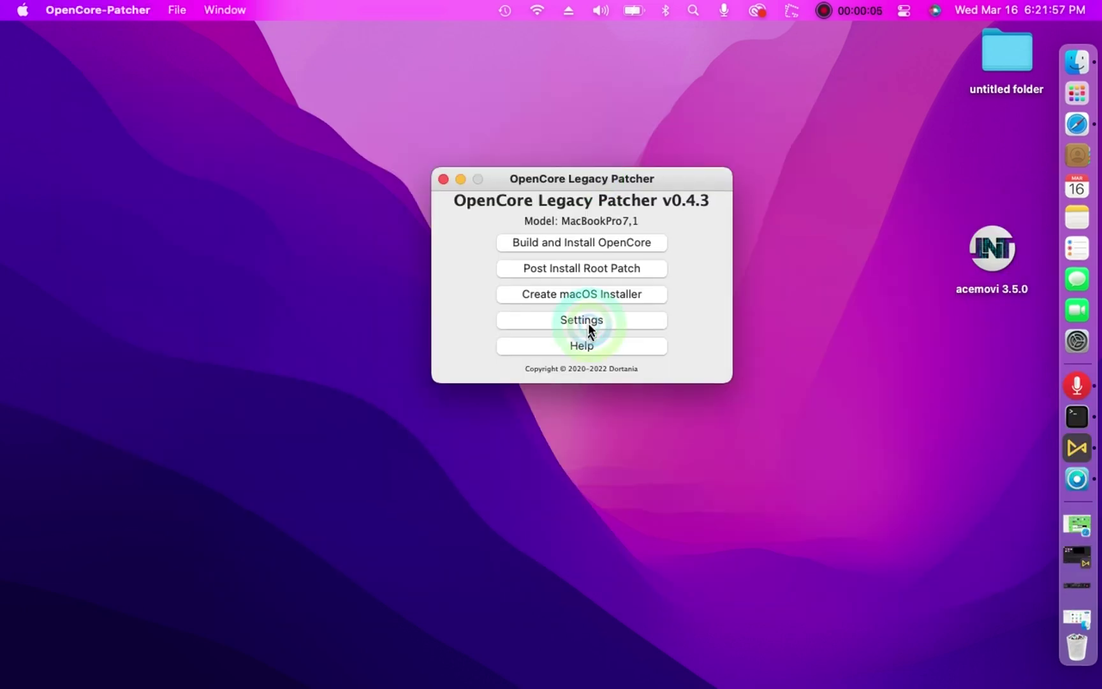
Step: Open the OpenCore Legacy Patcher settings and turn off Show Boot Picker
left_click(589, 321)
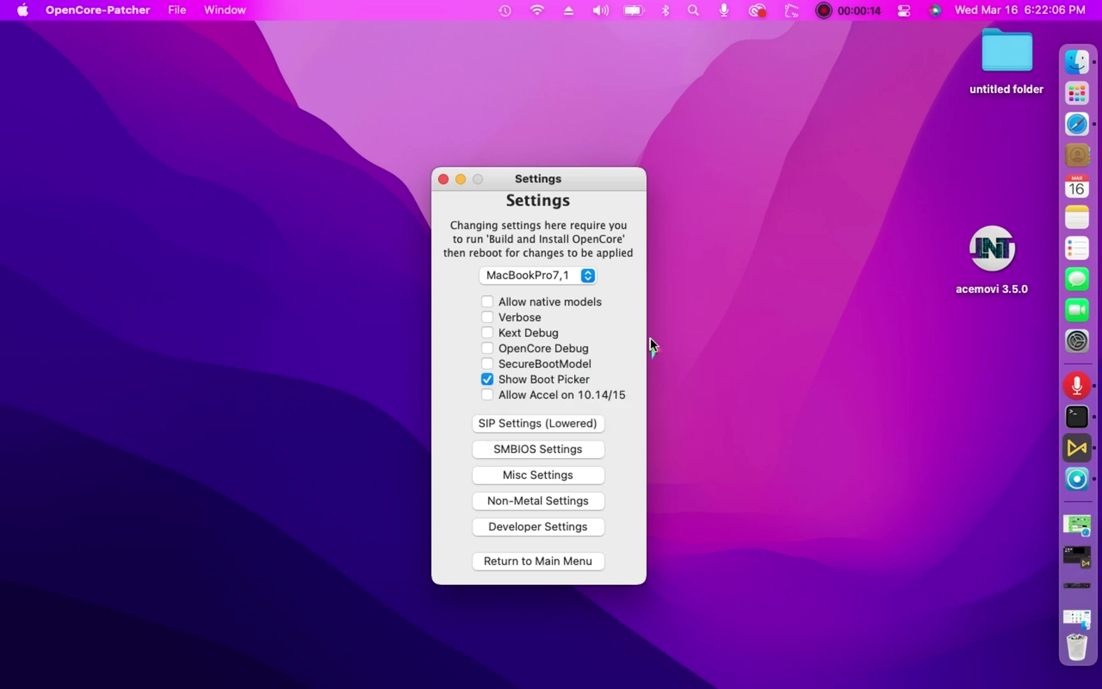
left_click(487, 379)
Step: Review the SMBIOS spoofing options and the non-Metal settings for Dark Menu Bar, Beta Blur and blur radius
left_click(542, 448)
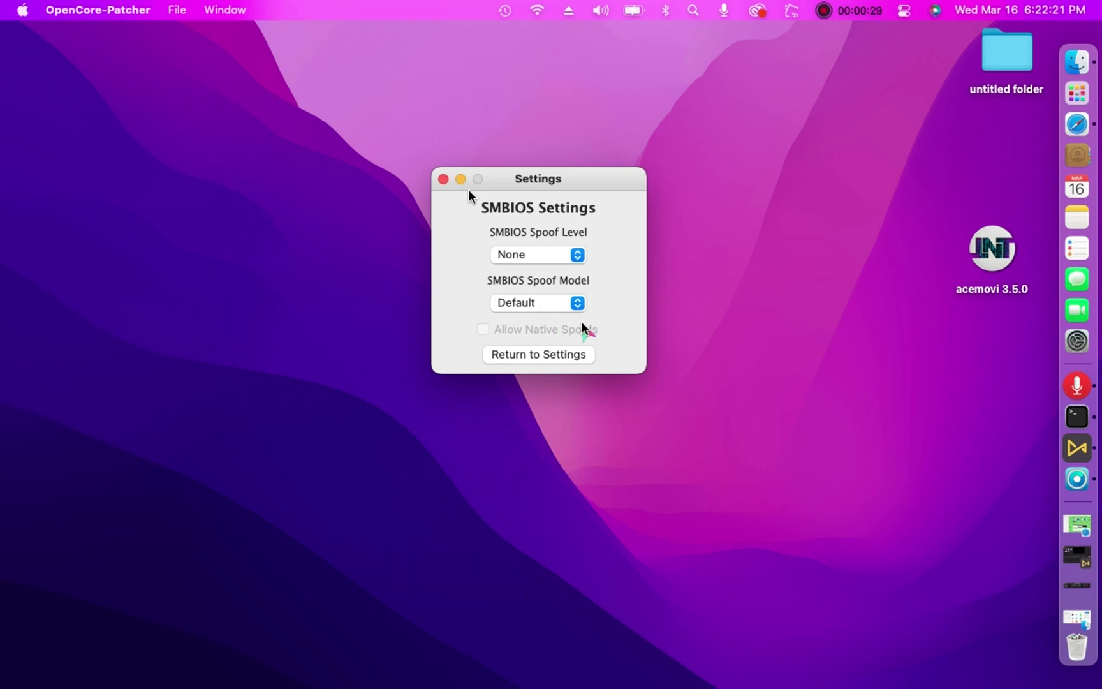
left_click(560, 355)
left_click(571, 521)
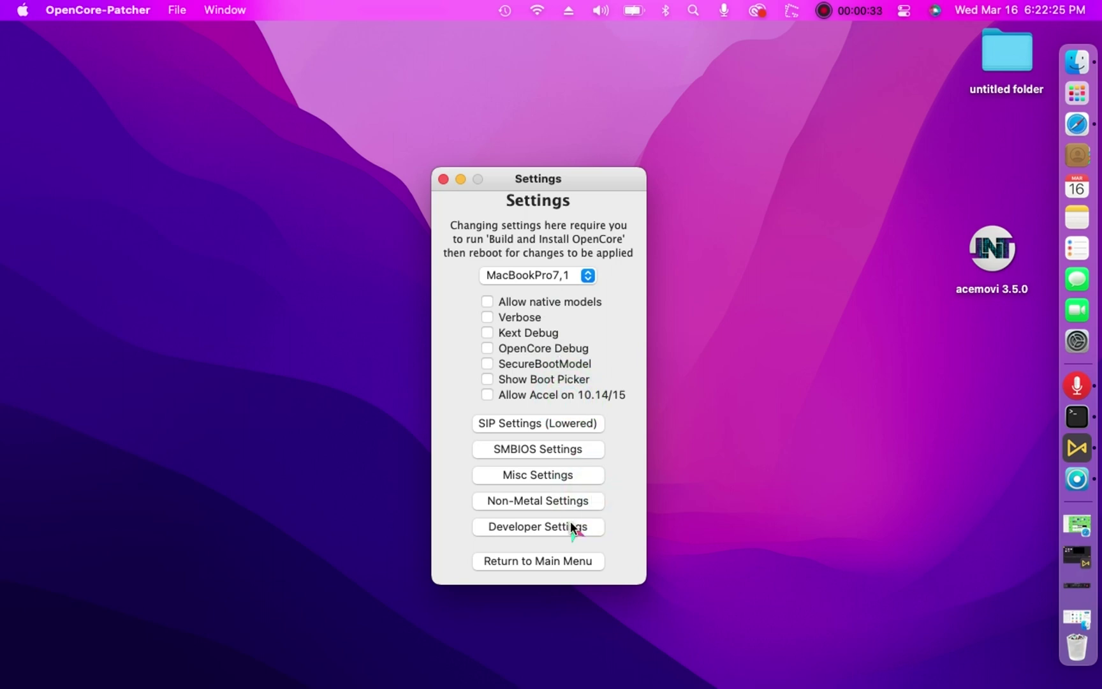
left_click(562, 499)
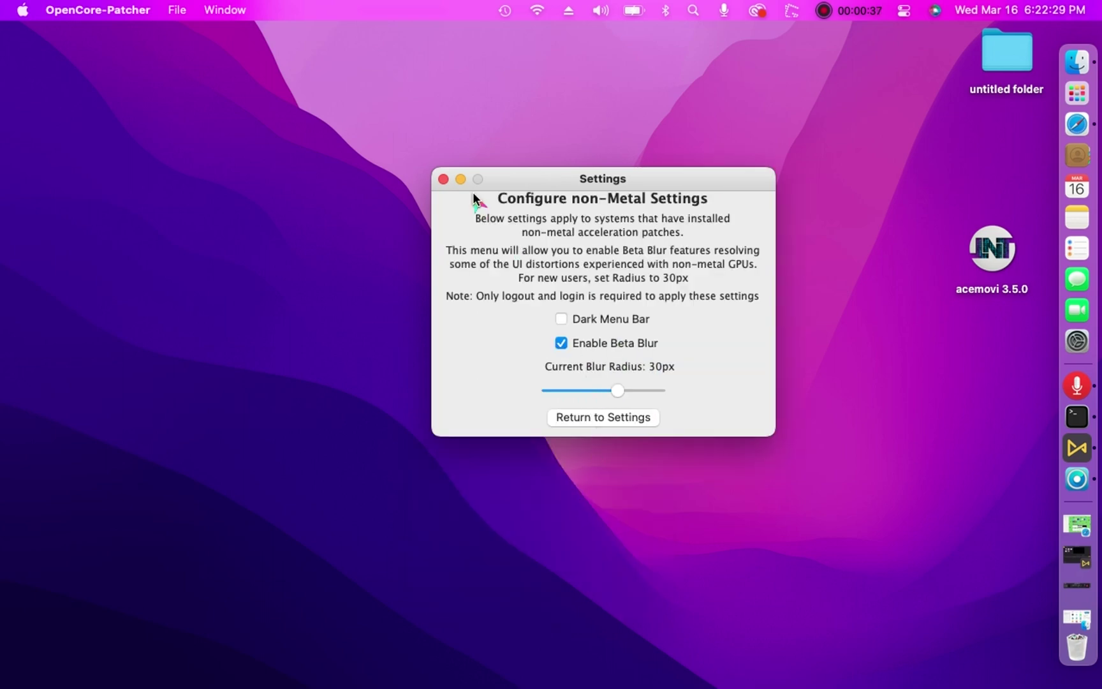
left_click(599, 420)
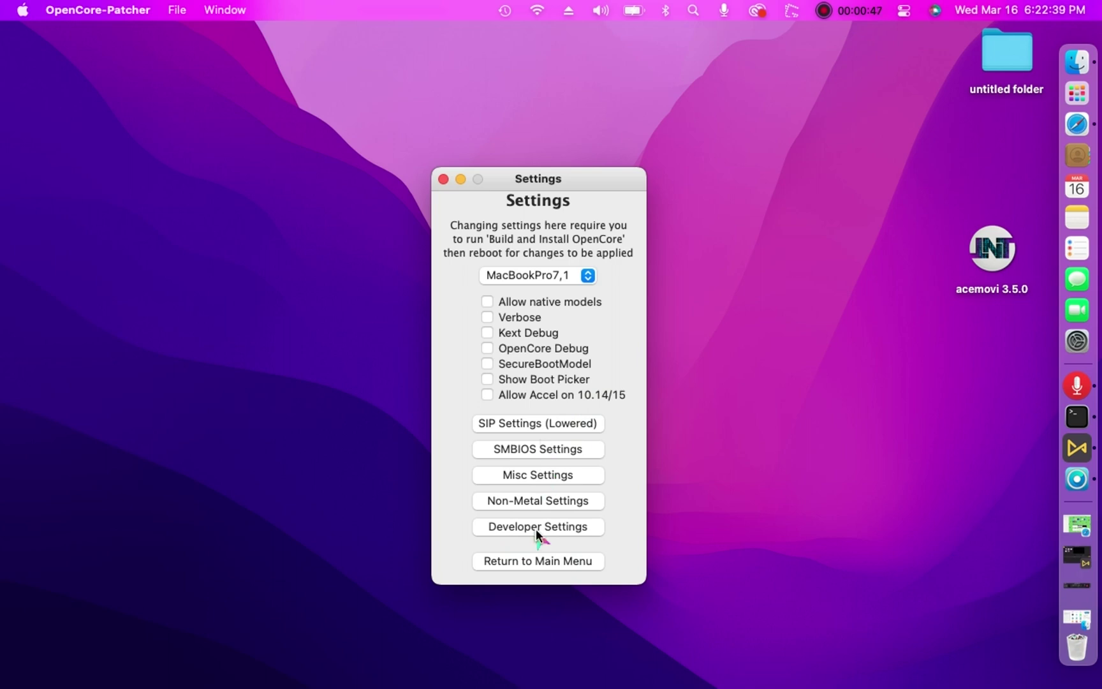
left_click(533, 500)
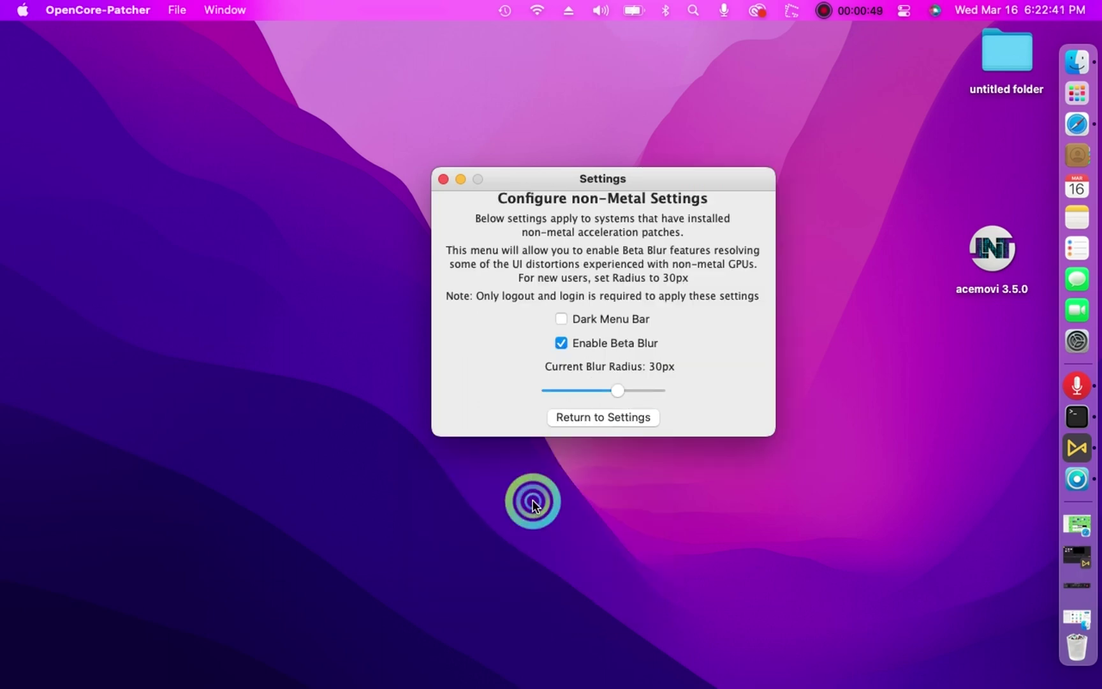
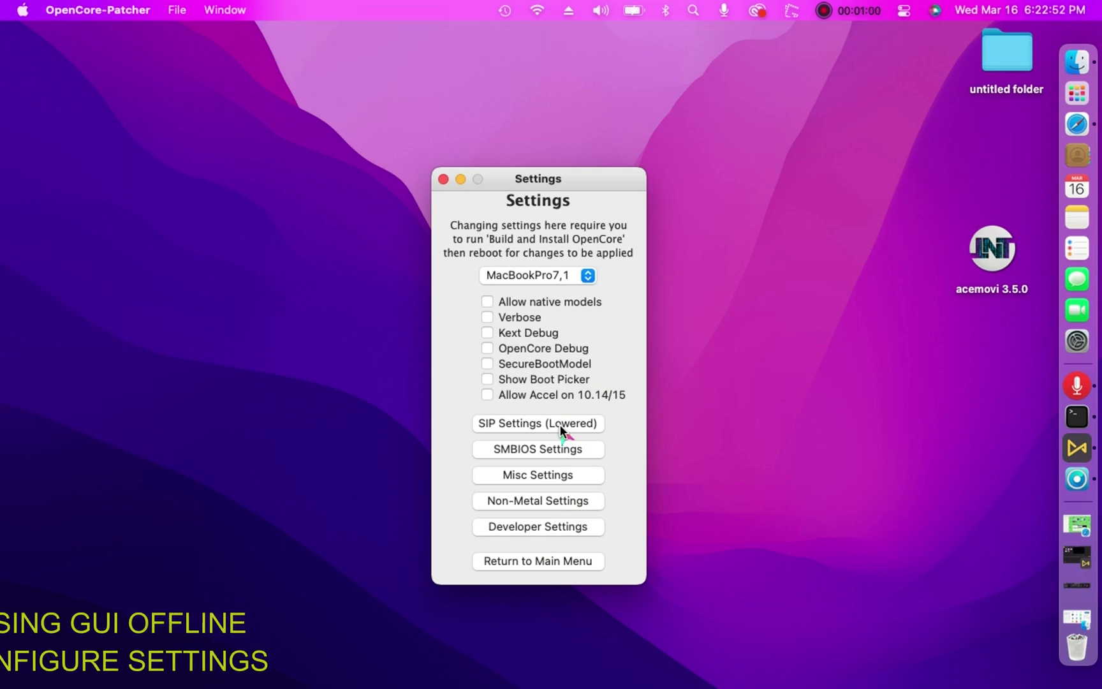
Step: Review the SIP configuration flags and return to the patcher's main menu
left_click(559, 425)
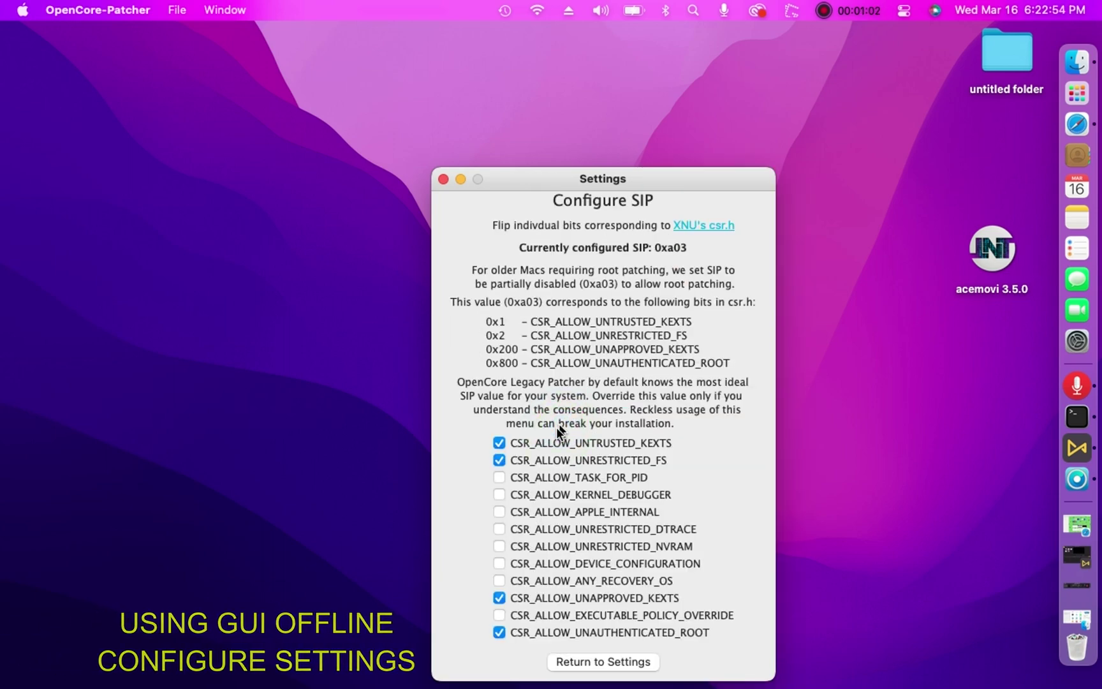
left_click(603, 664)
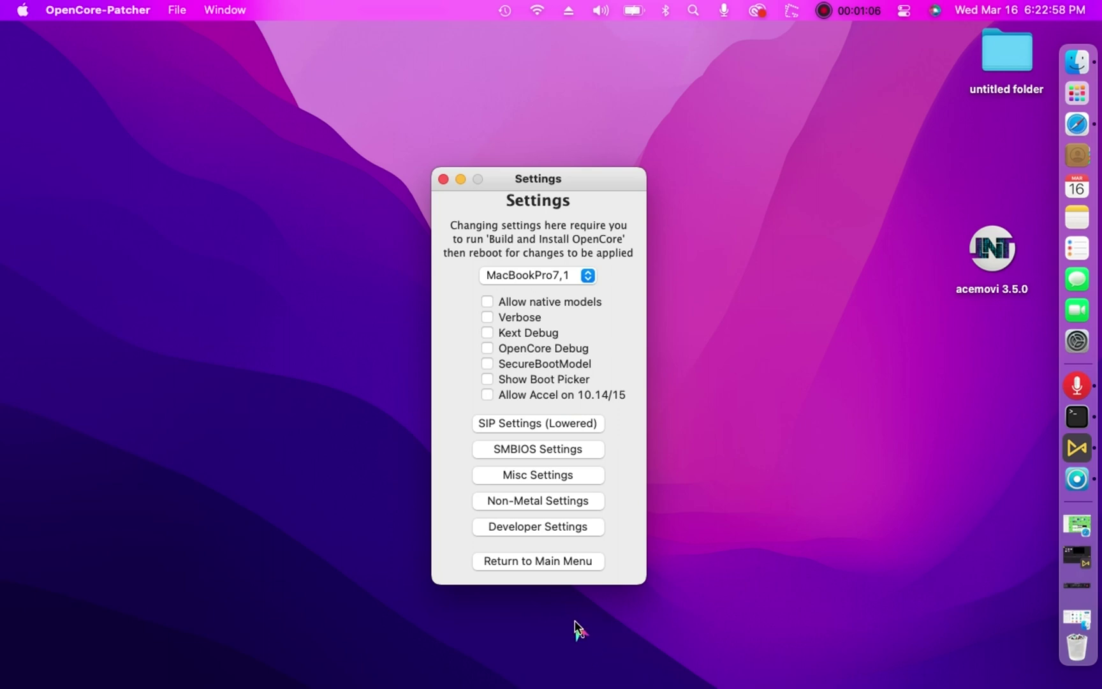
left_click(575, 560)
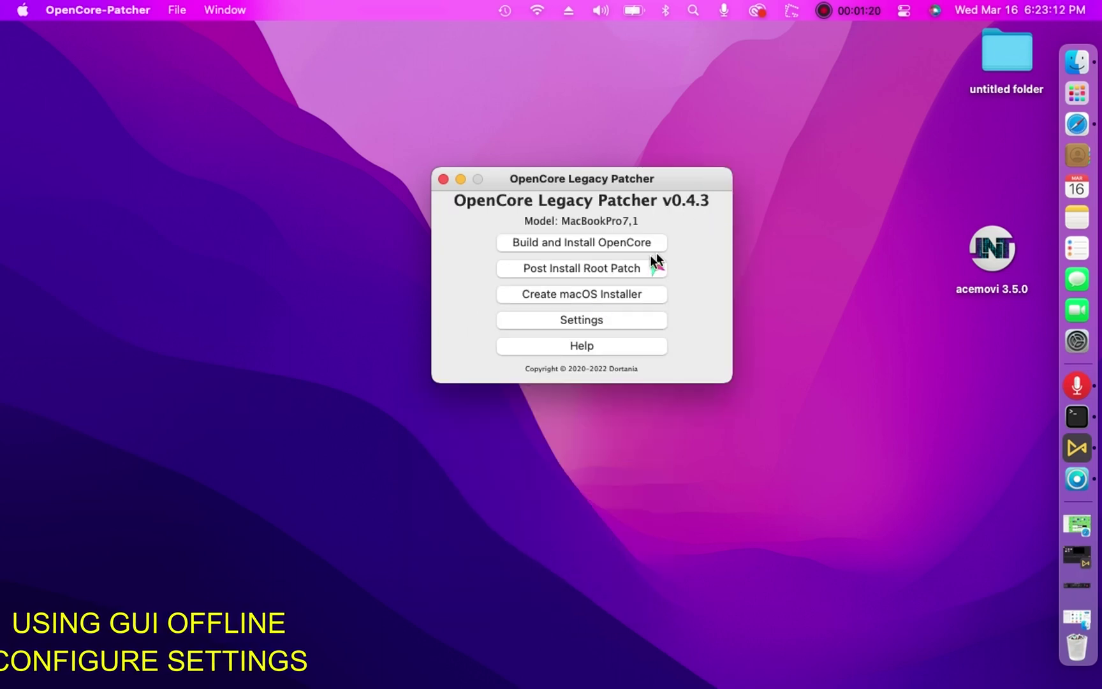
Step: Build OpenCore for the MacBookPro7,1 and move the patcher window higher on the desktop
left_click(629, 239)
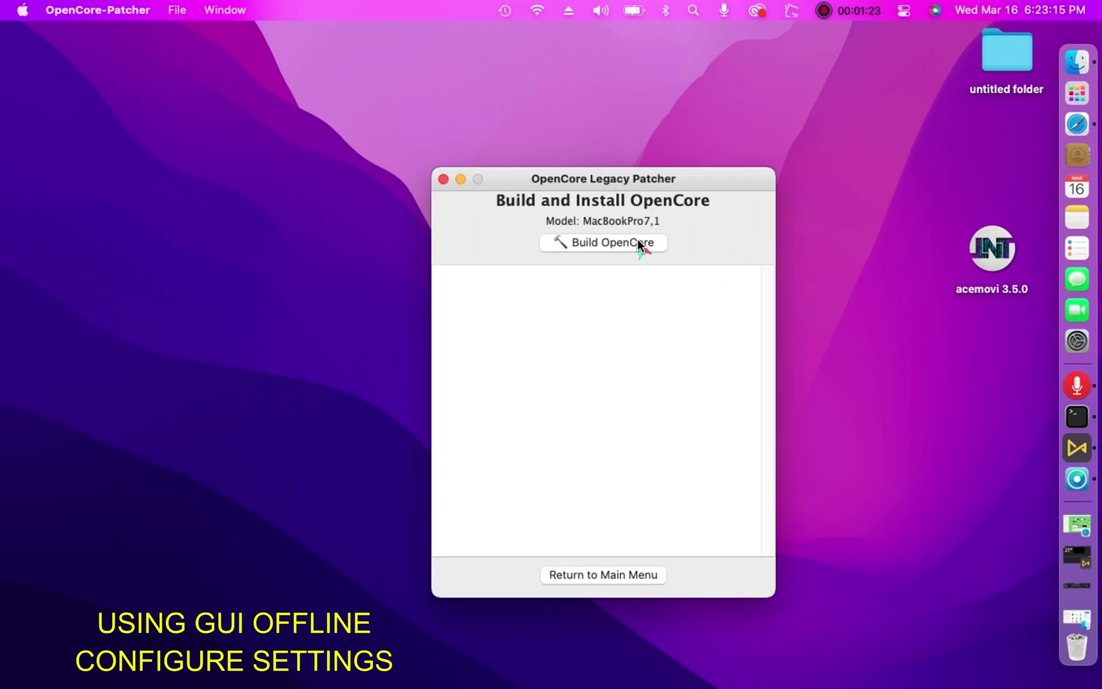
left_click(636, 243)
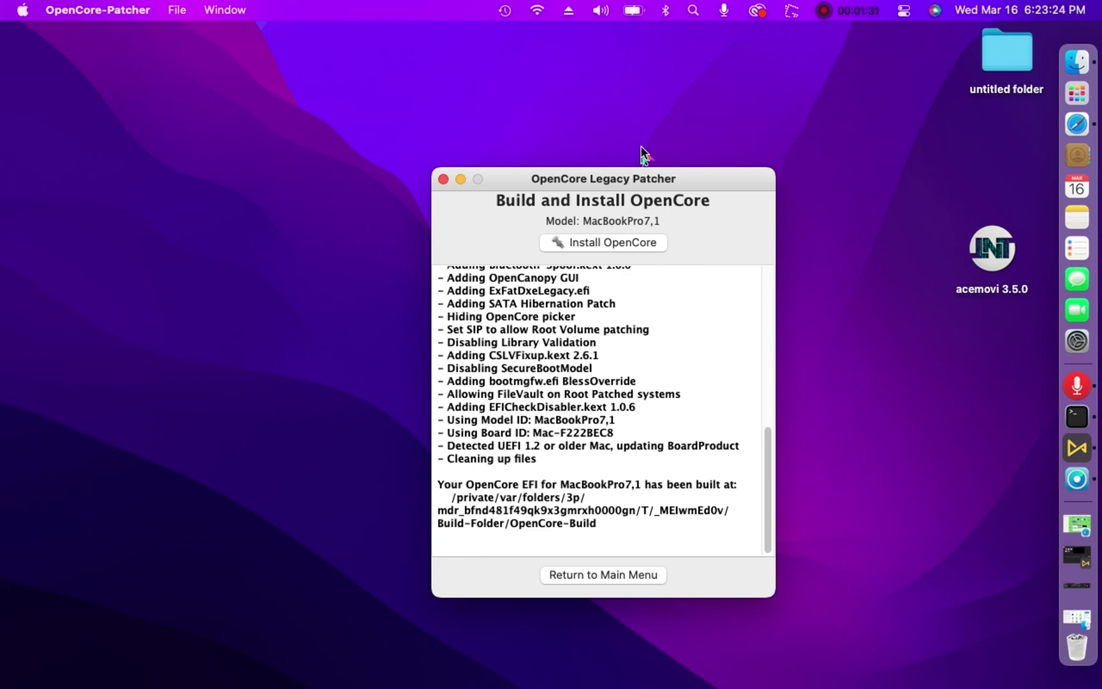
left_click_drag(642, 170, 634, 114)
Step: Install OpenCore onto the EFI partition disk0s1 of disk0, authorize with the administrator password, and return to the main menu
left_click(628, 185)
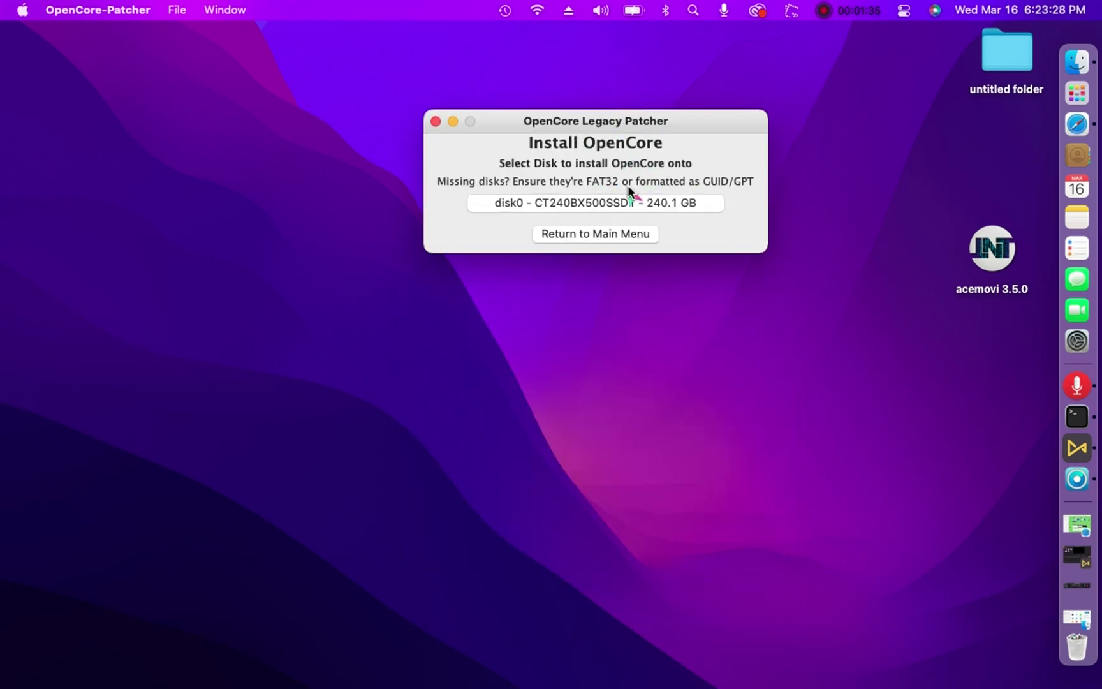
left_click(643, 199)
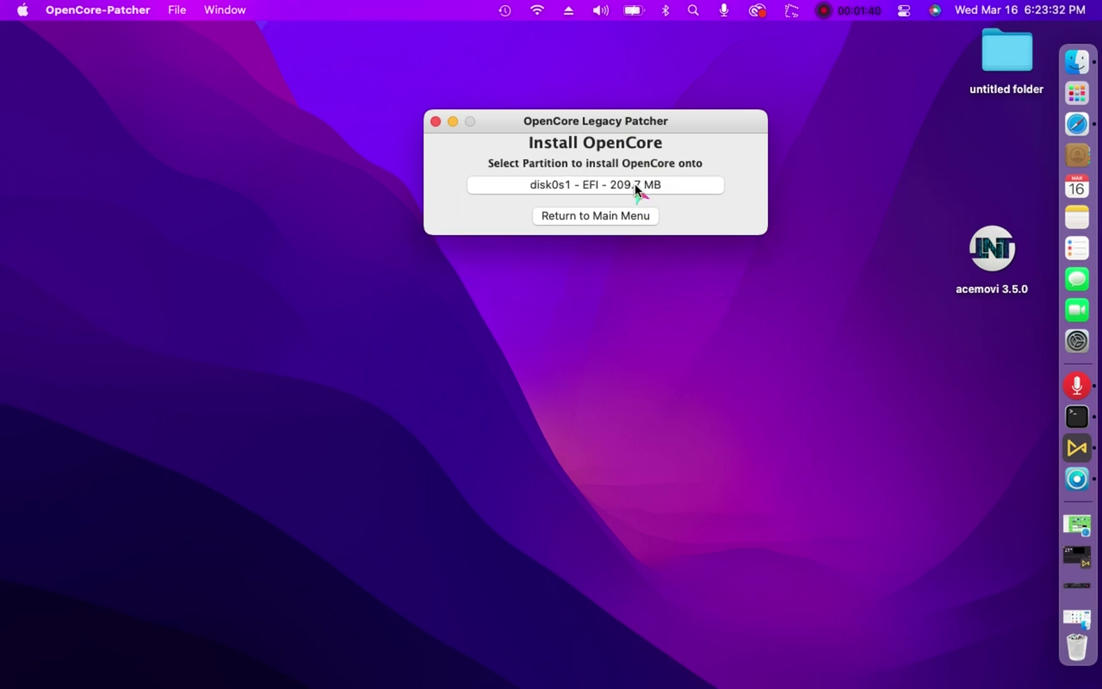
left_click(635, 184)
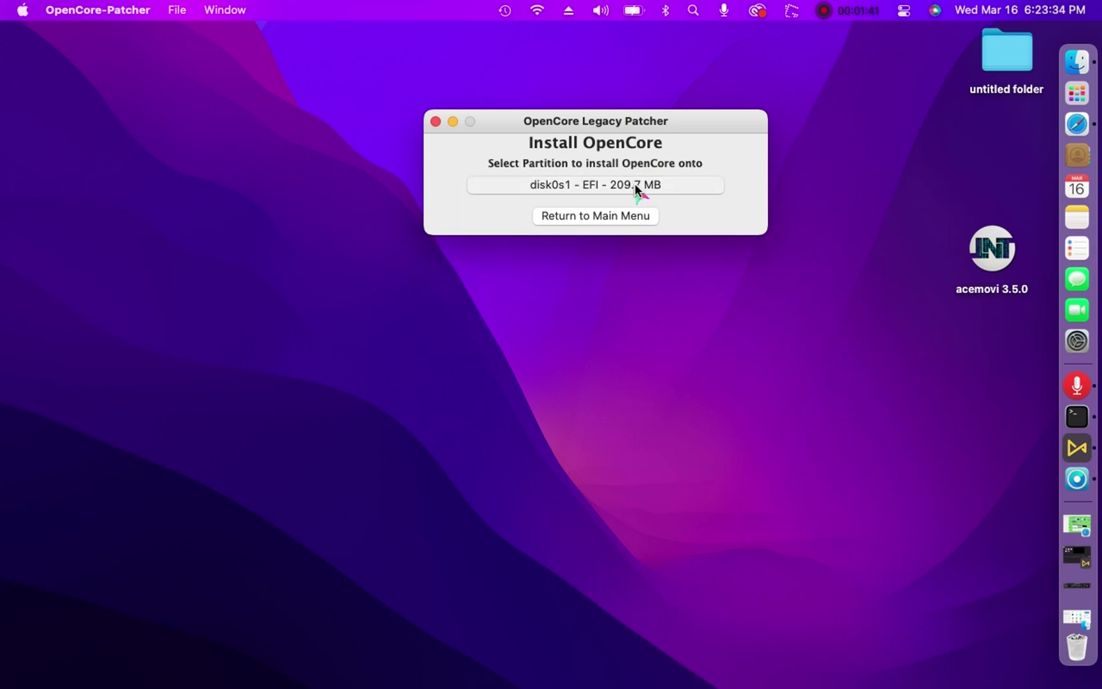
type("•")
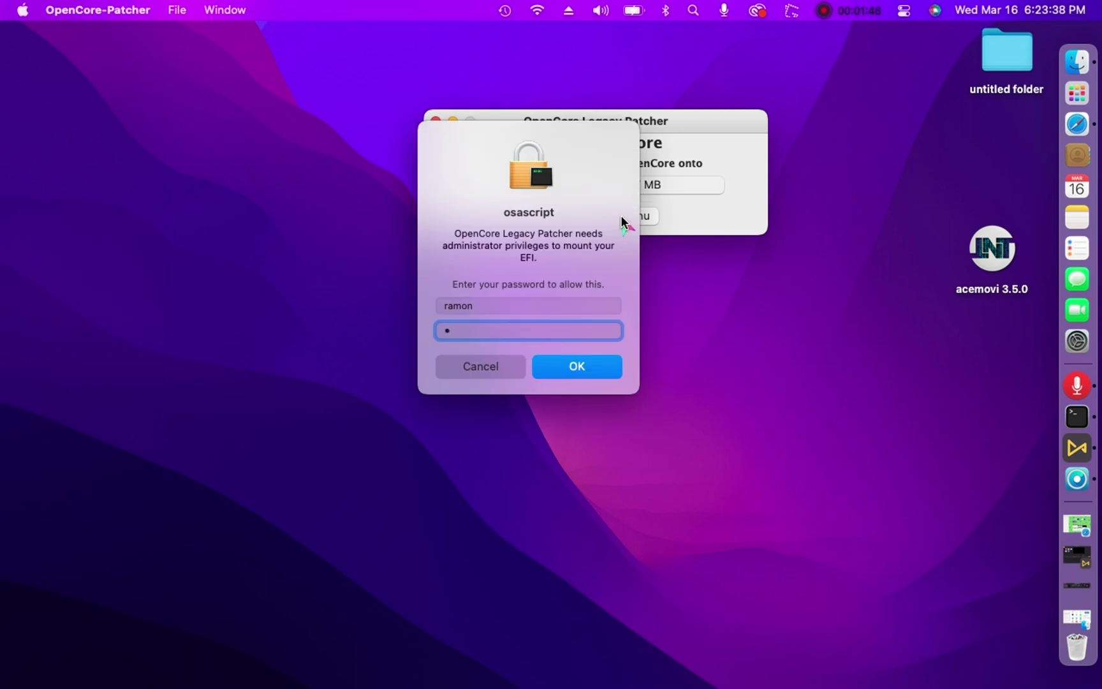
left_click(603, 367)
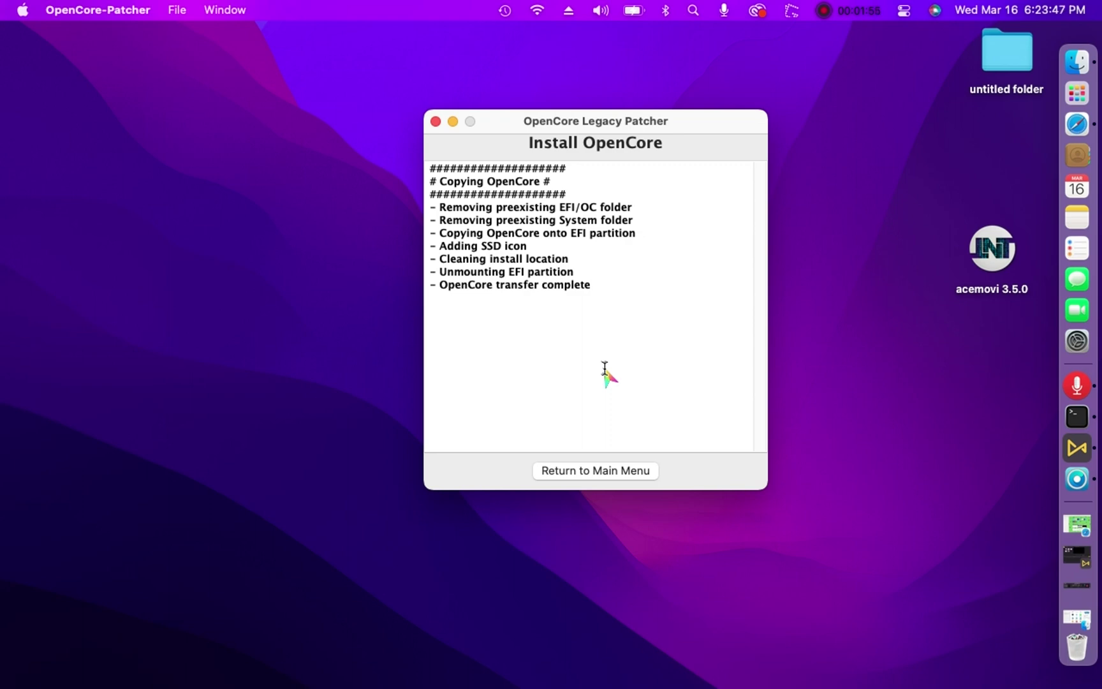
left_click(641, 470)
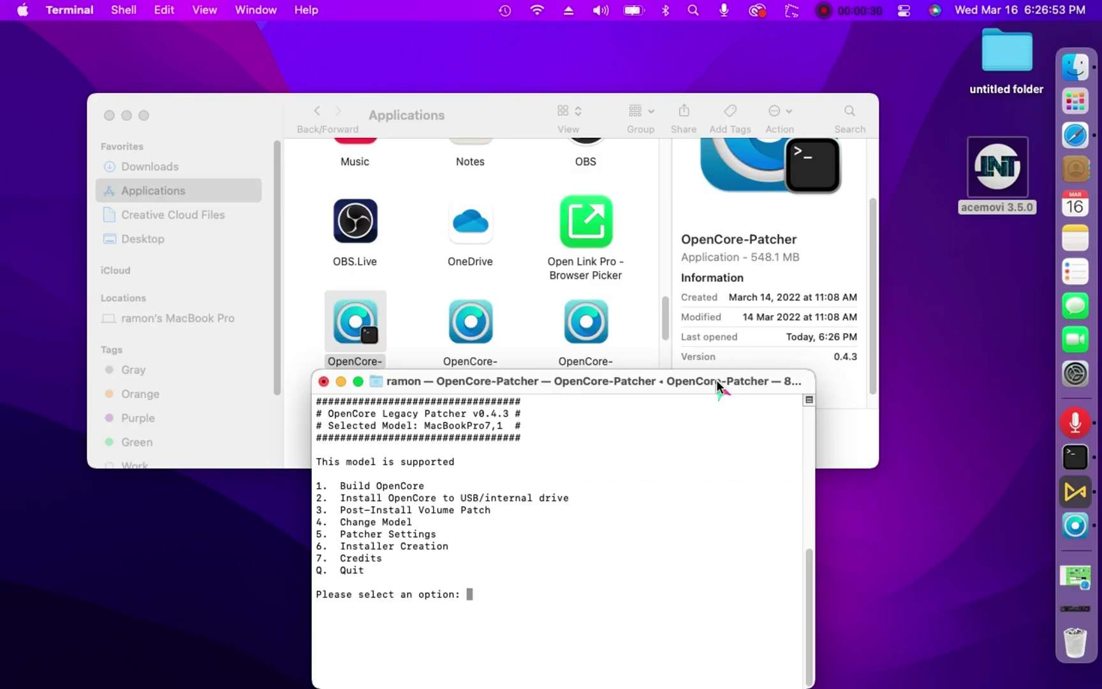
Step: Minimize the Applications window, move the Terminal window higher, and build OpenCore for the MacBookPro7,1 in the text-based patcher
left_click(125, 116)
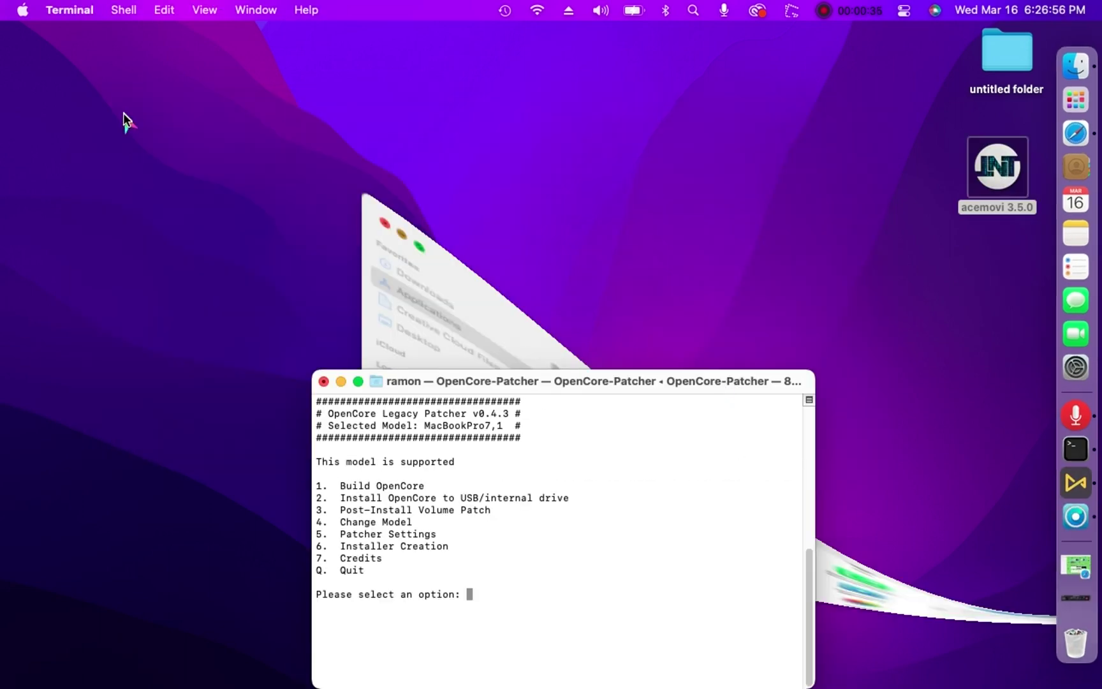
left_click_drag(600, 381, 621, 232)
left_click(375, 366)
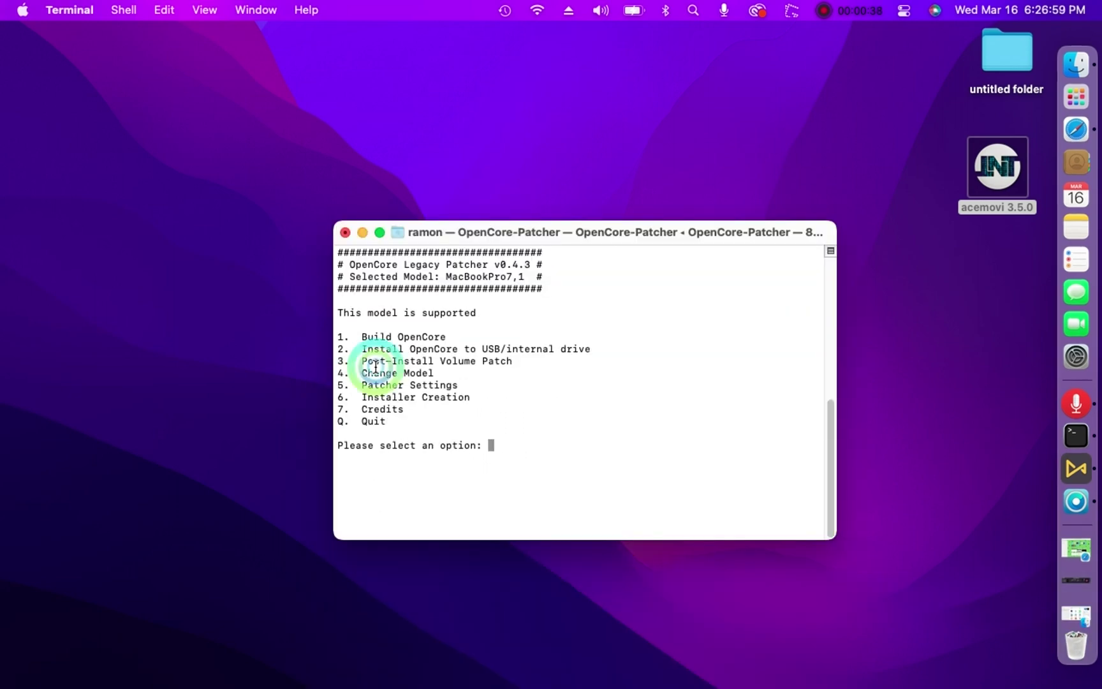
type("1")
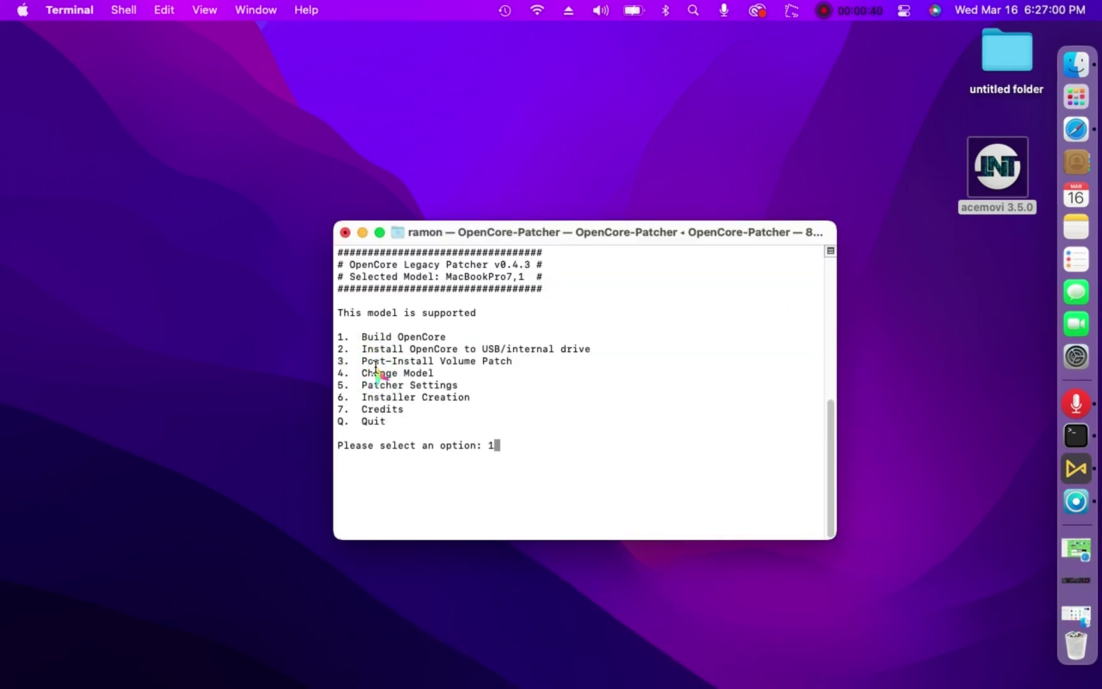
key("Return")
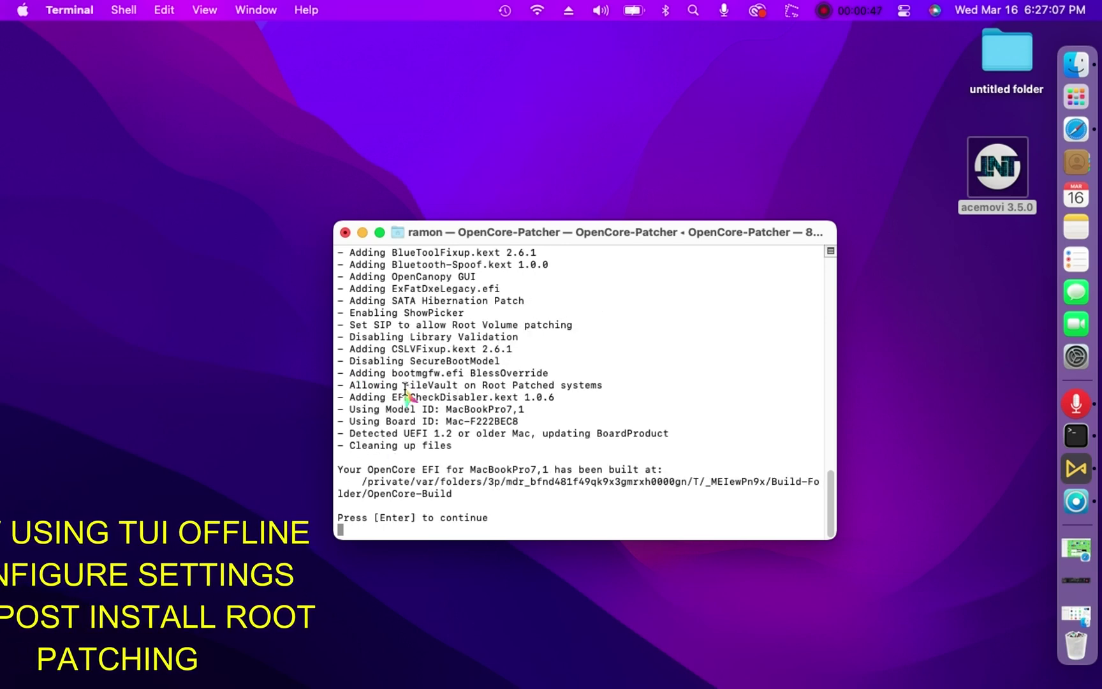
key("Return")
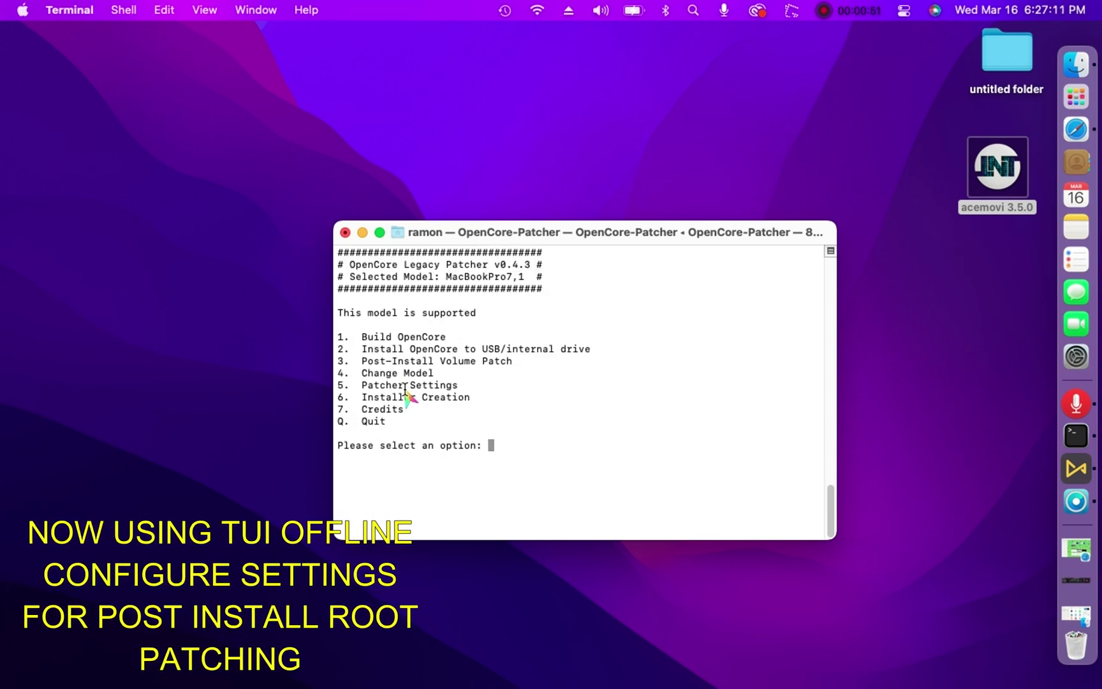
Step: Install OpenCore to EFI partition disk0s1 on disk0 with the text-based patcher, entering the administrator password to mount the EFI
type("2")
key("Return")
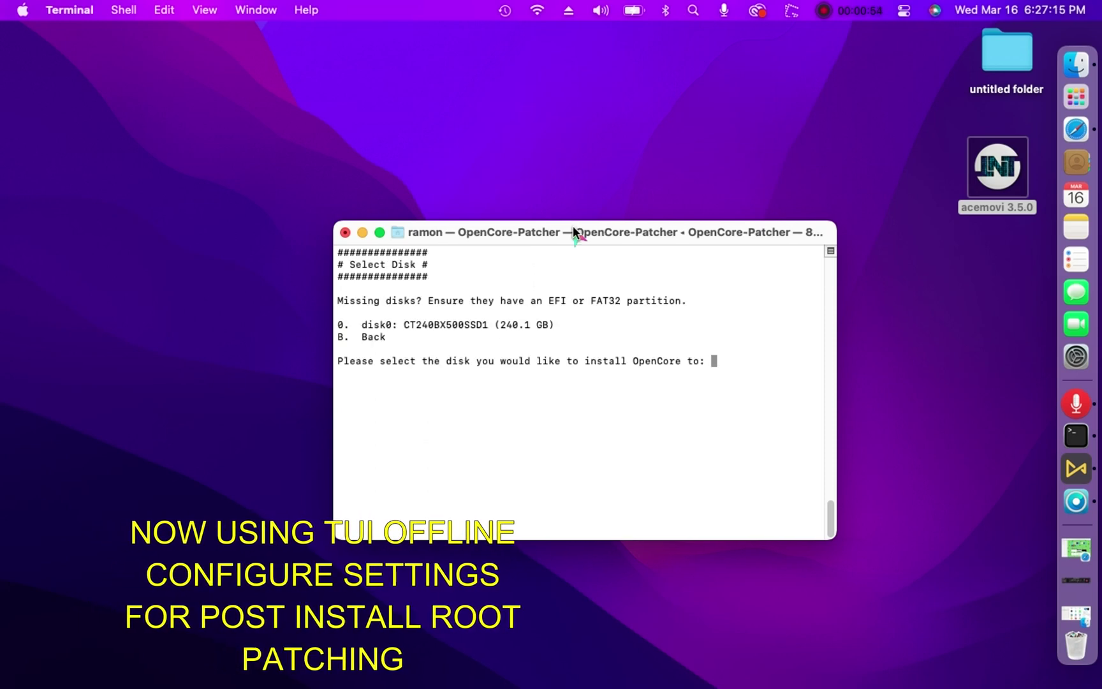
left_click_drag(572, 224, 586, 182)
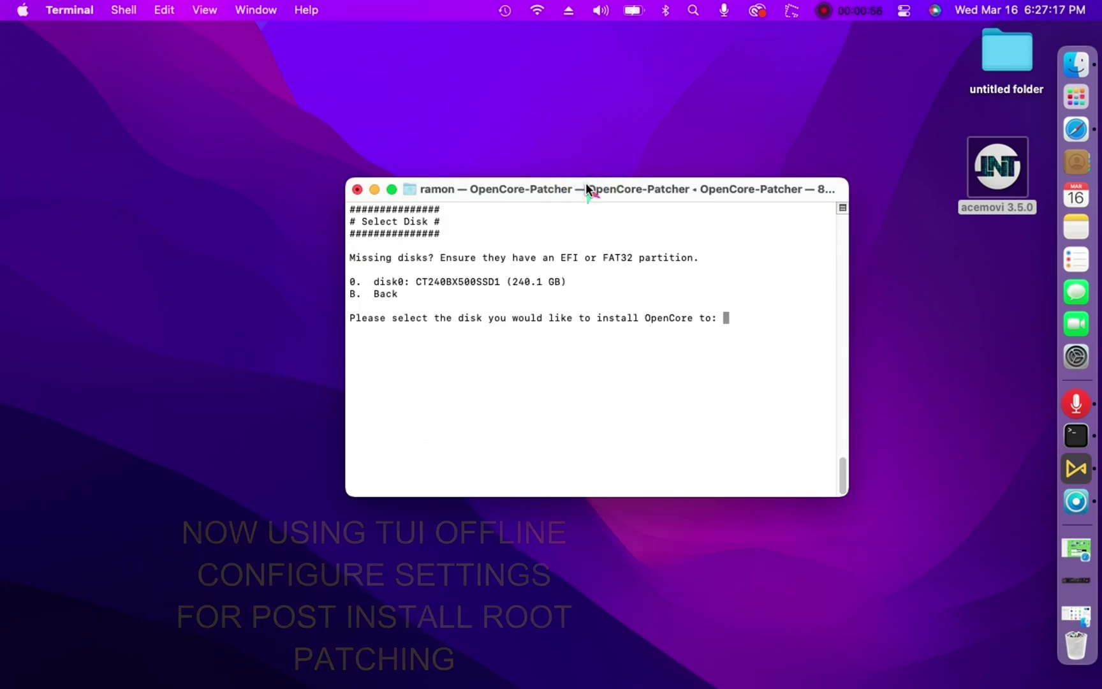
type("0")
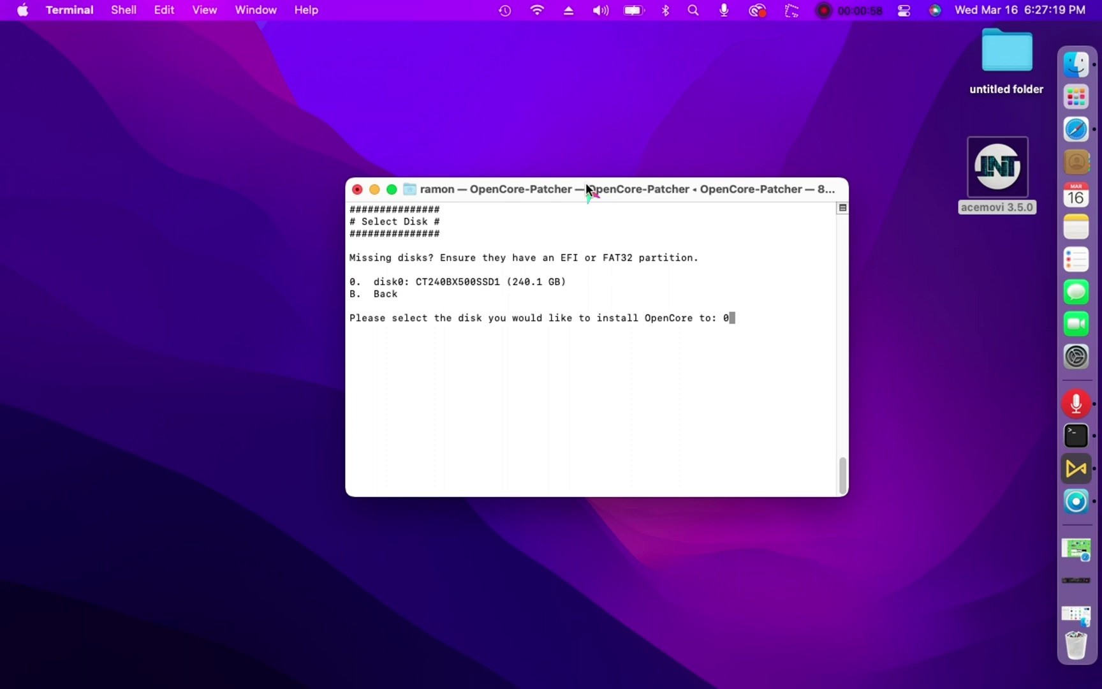
key("Return")
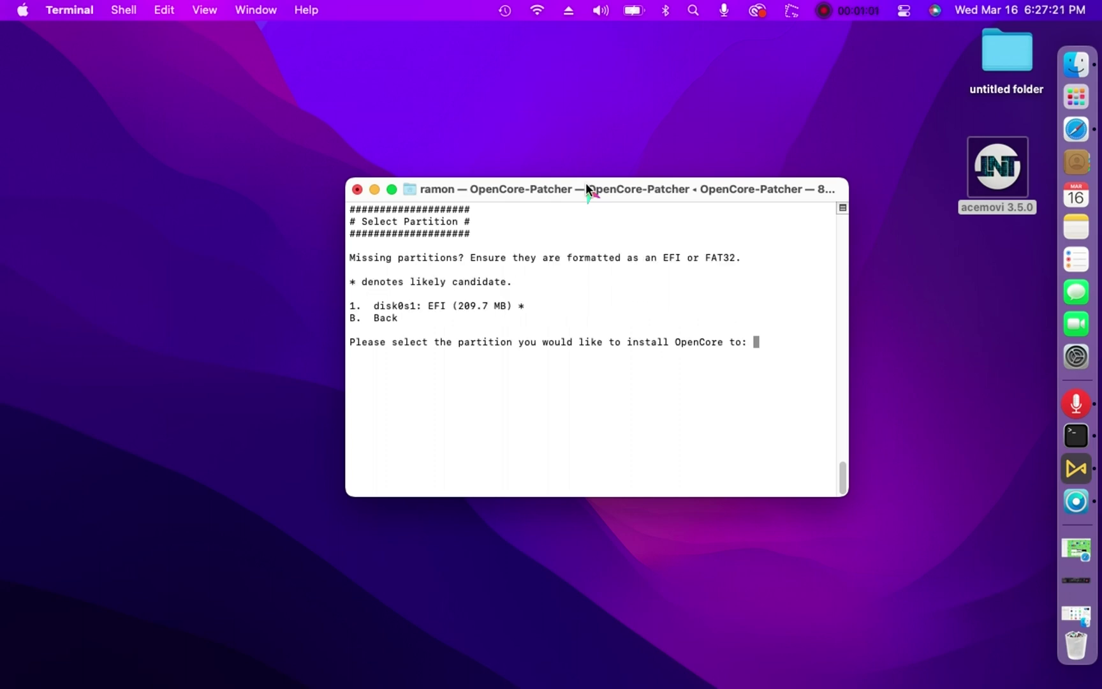
type("1")
key("Return")
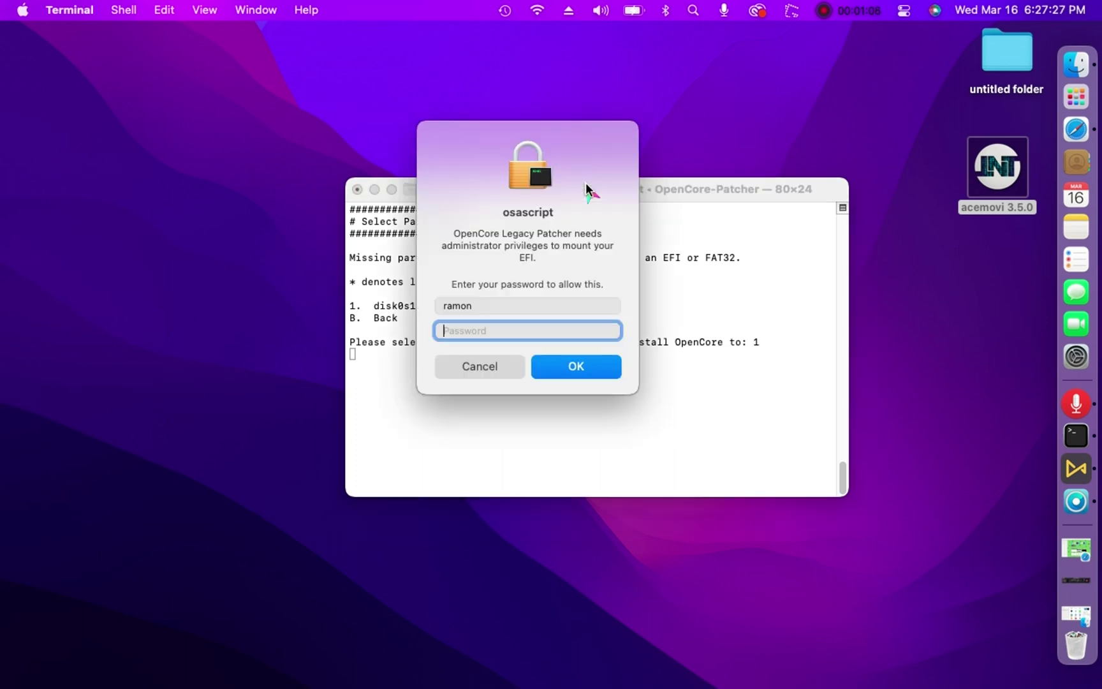
type("•")
left_click(602, 365)
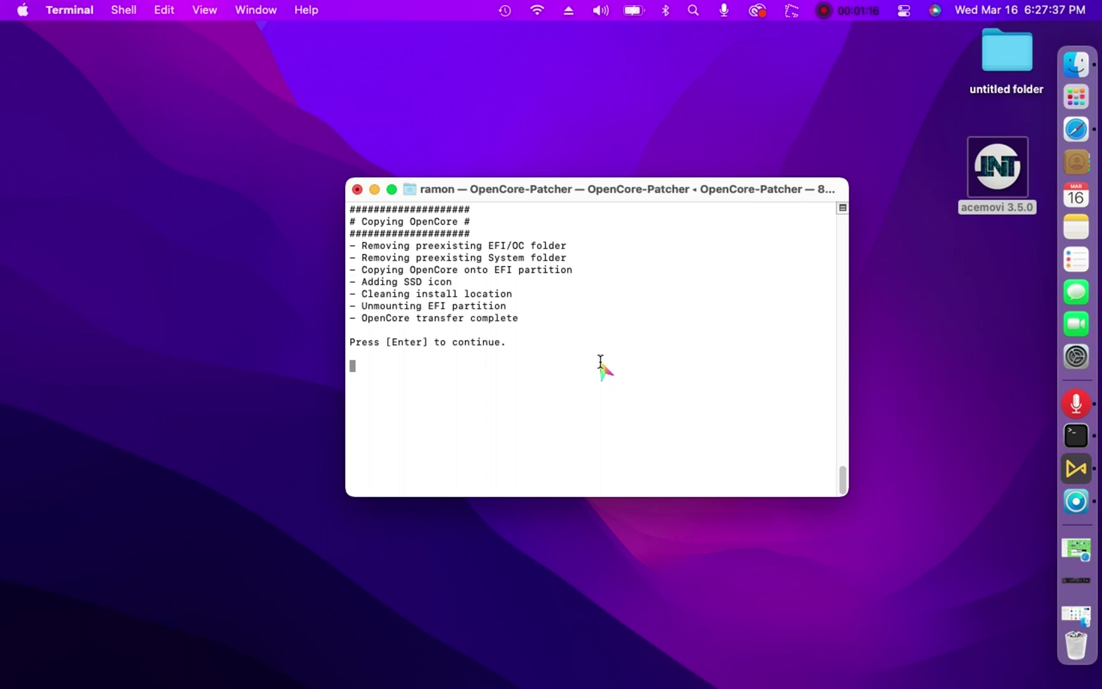
key("Return")
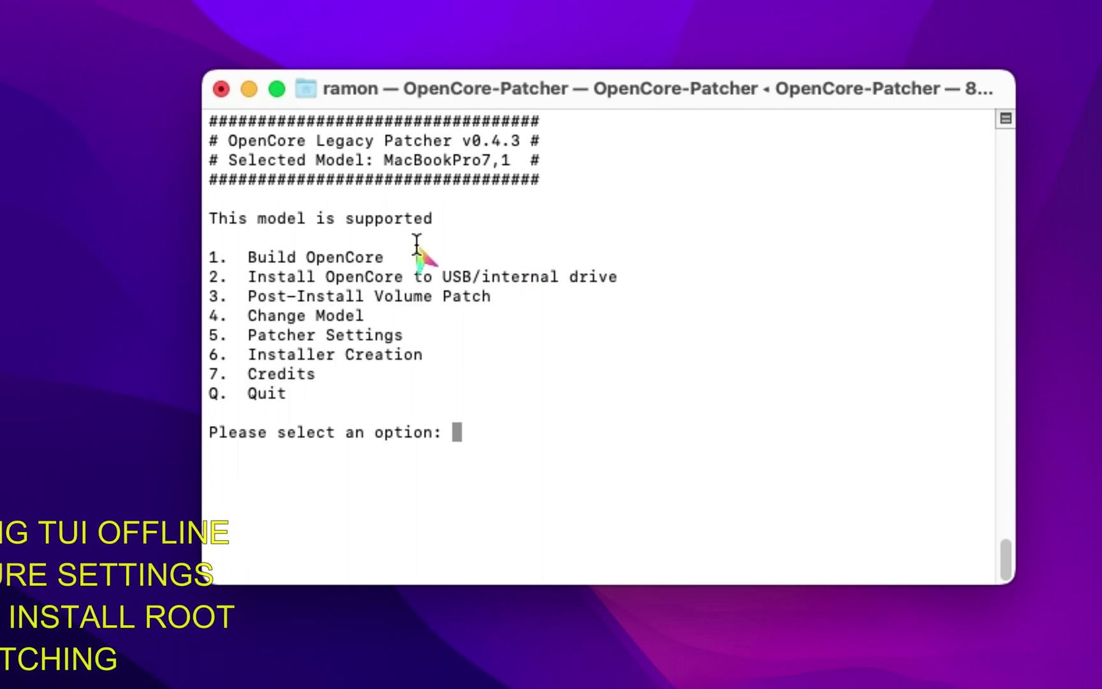
Step: Run the Post-Install Volume Patch on the system volume, accept root volume patching, and enter the account password
type("3")
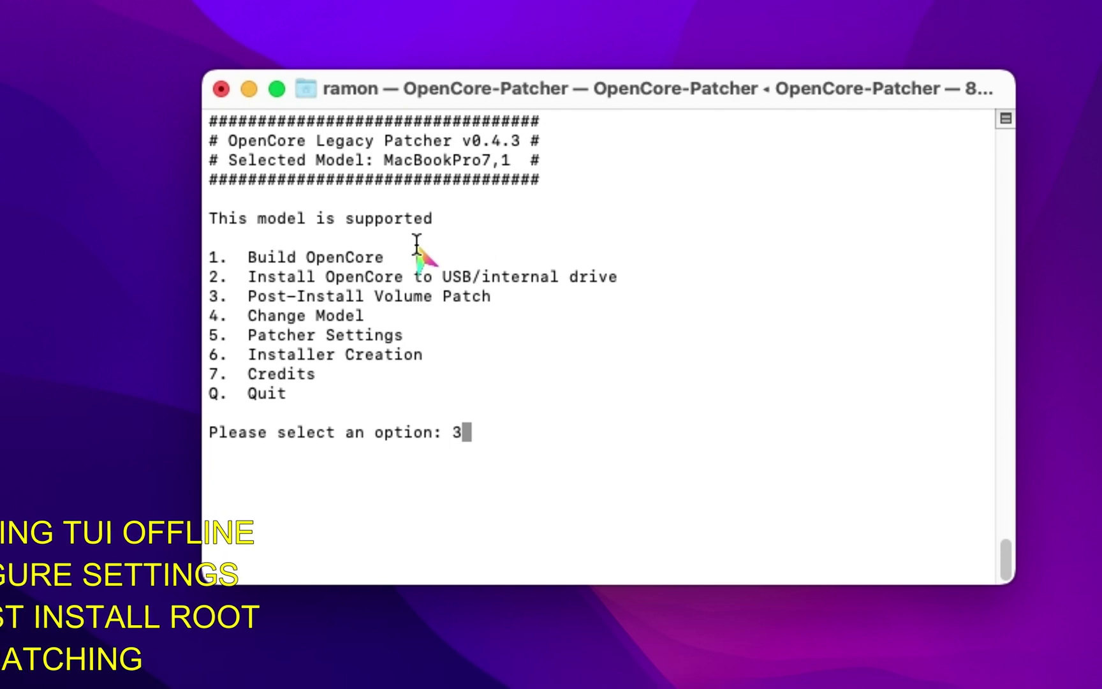
key("Return")
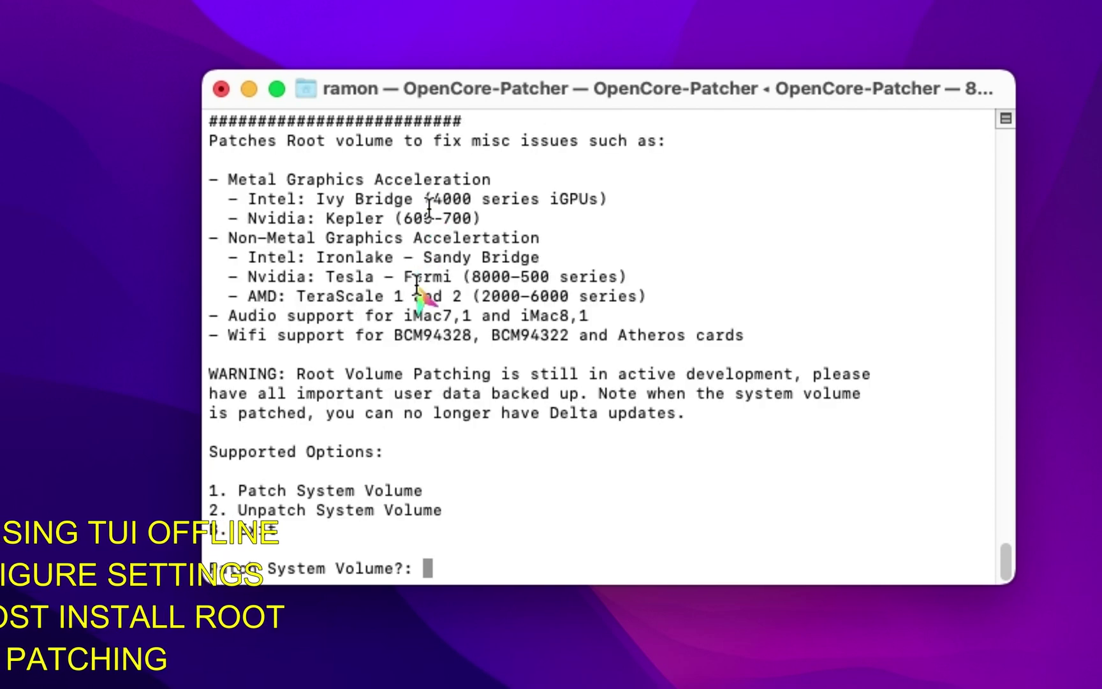
type("1")
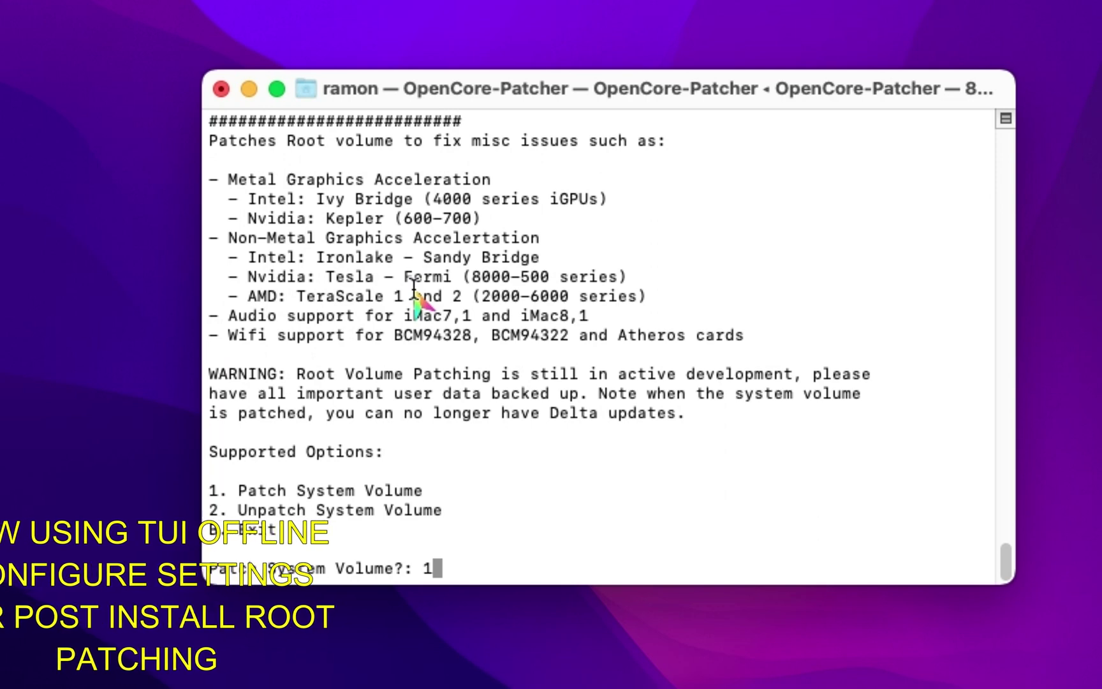
key("Return")
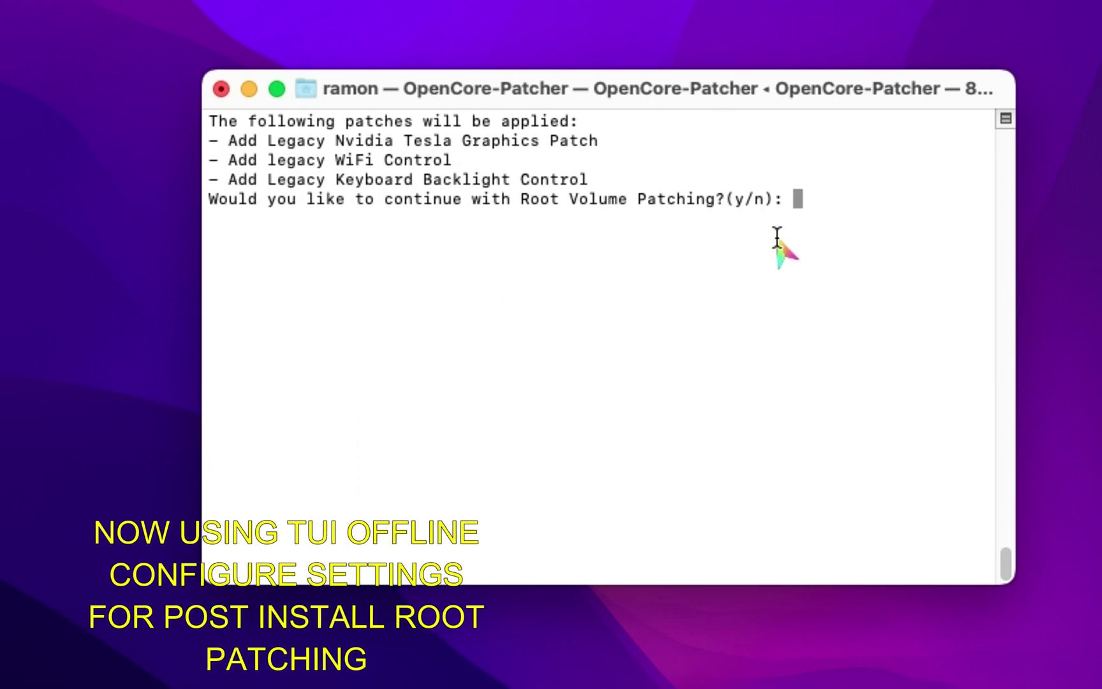
type("y")
key("Return")
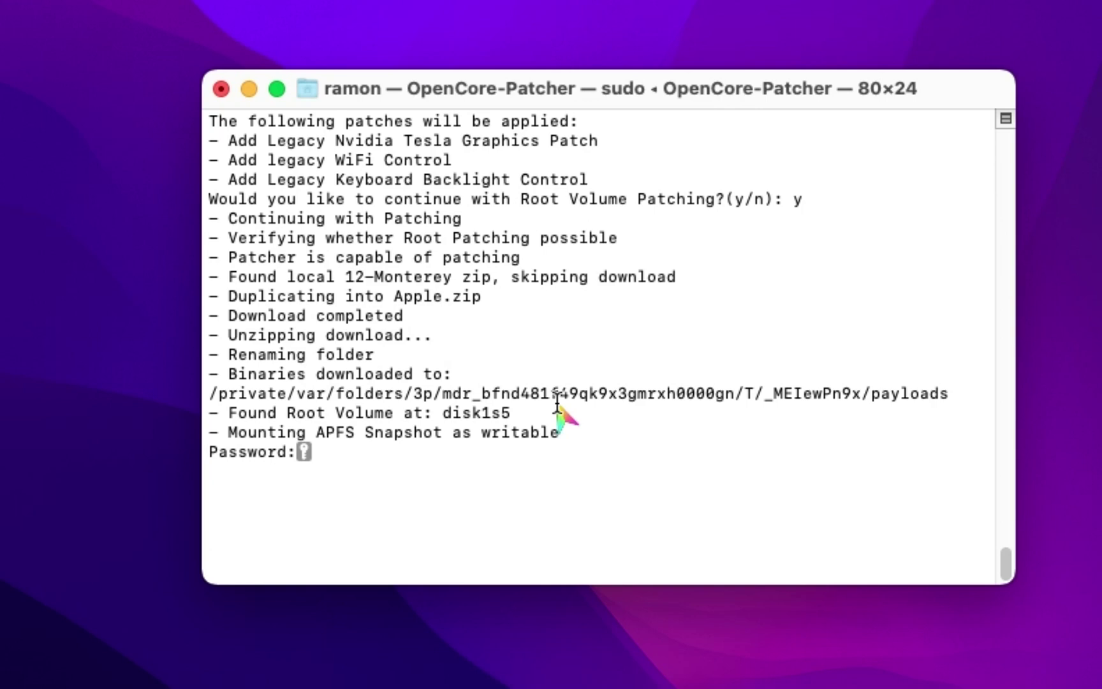
key("Return")
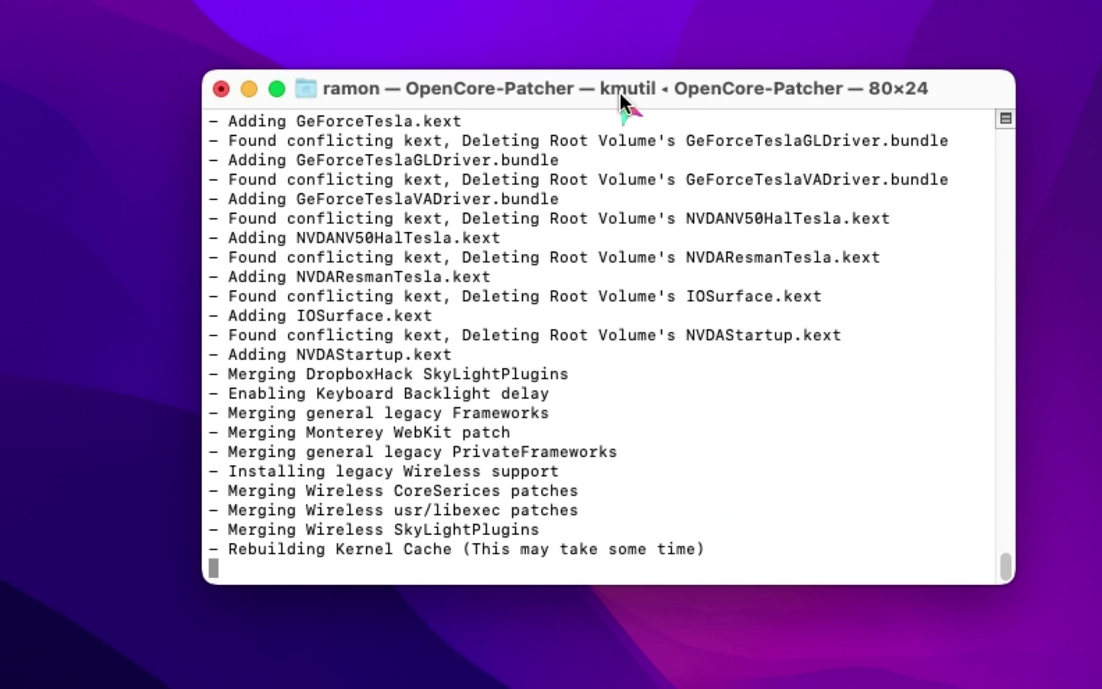
left_click_drag(619, 91, 621, 41)
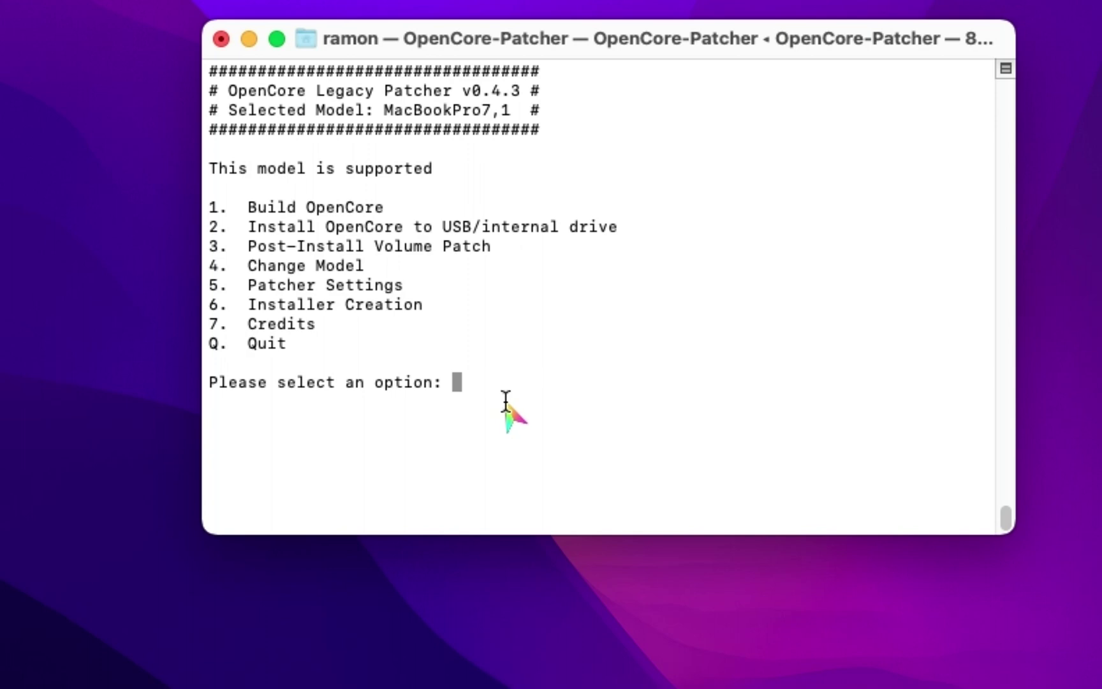
Step: Quit the text-based patcher and close its Terminal window, terminating the running OpenCore-Patcher process
type("q")
key("Return")
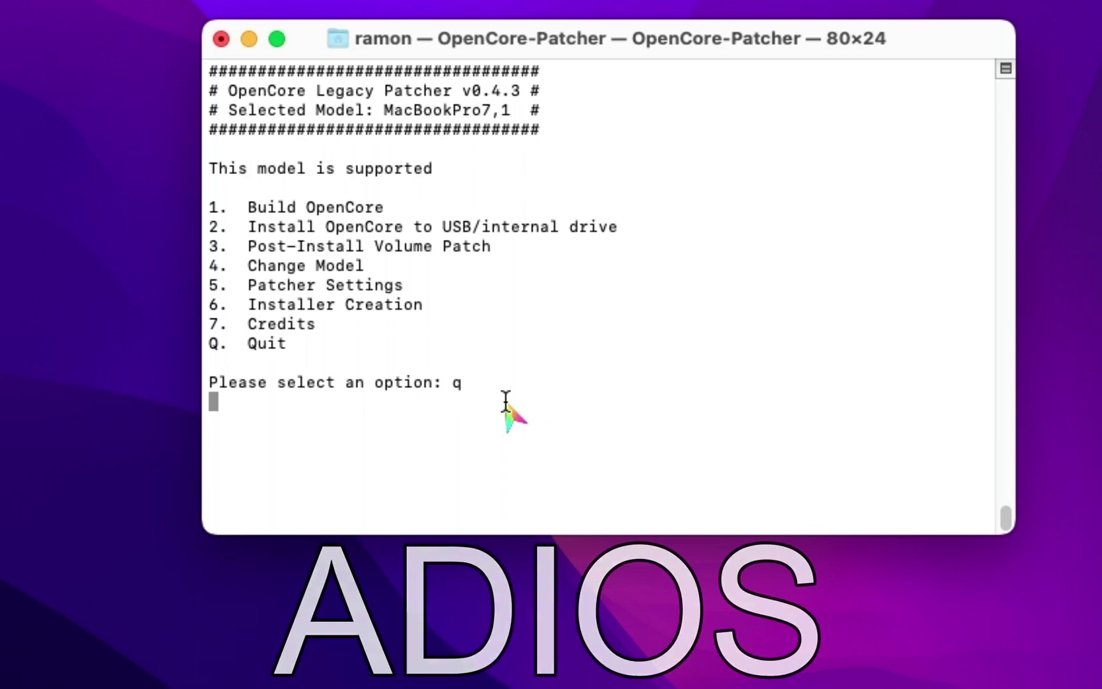
key("super+w")
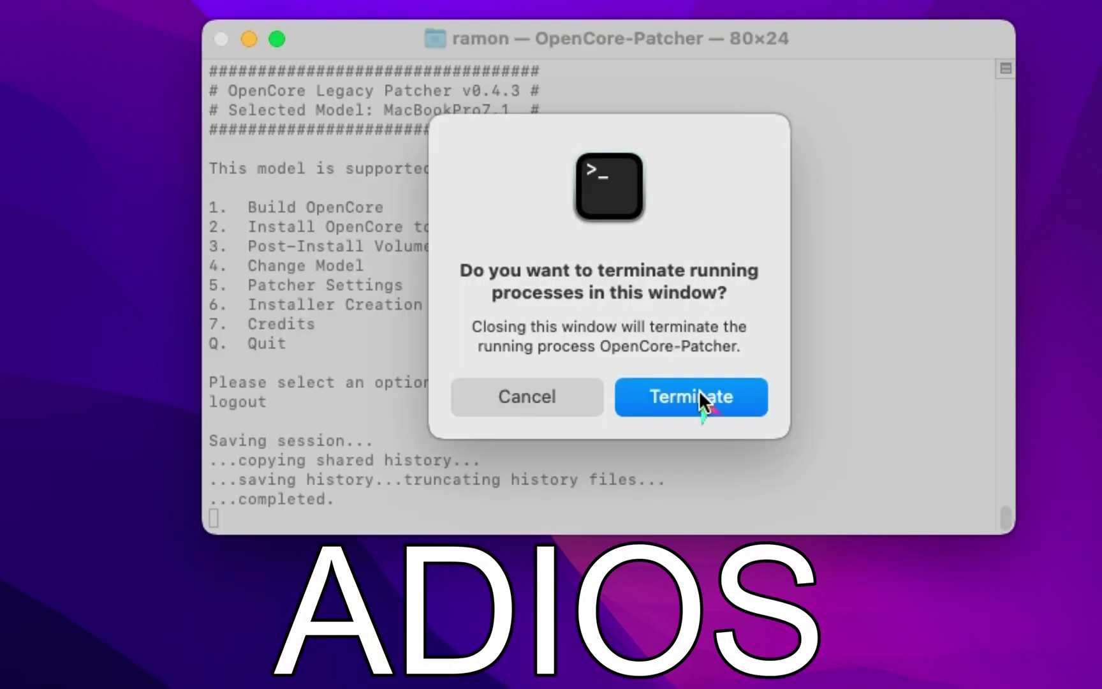
left_click(699, 392)
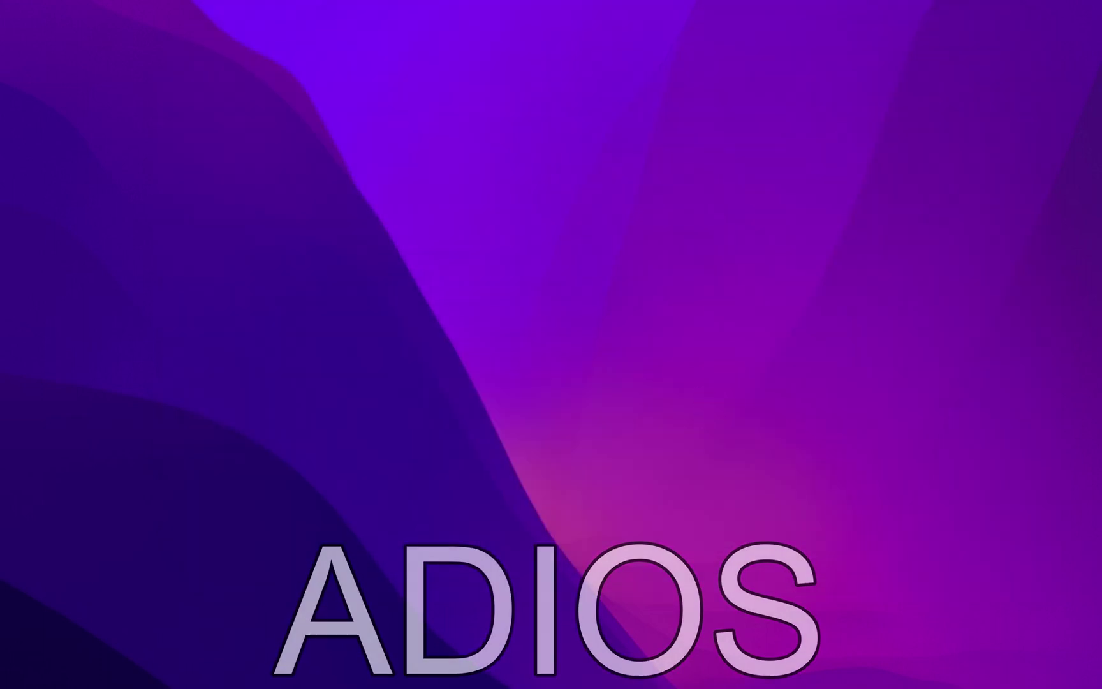